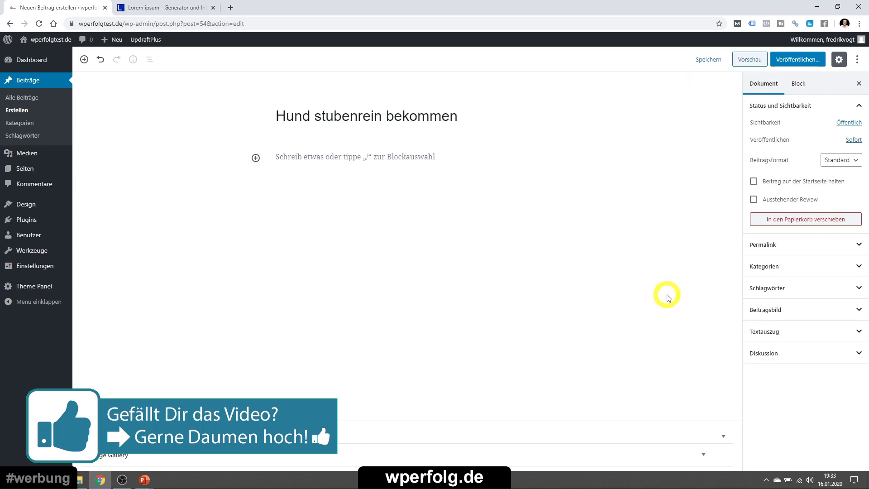
Add a paragraph reading "testxtt" below the post title and look through the available content blocks
left_click(311, 159)
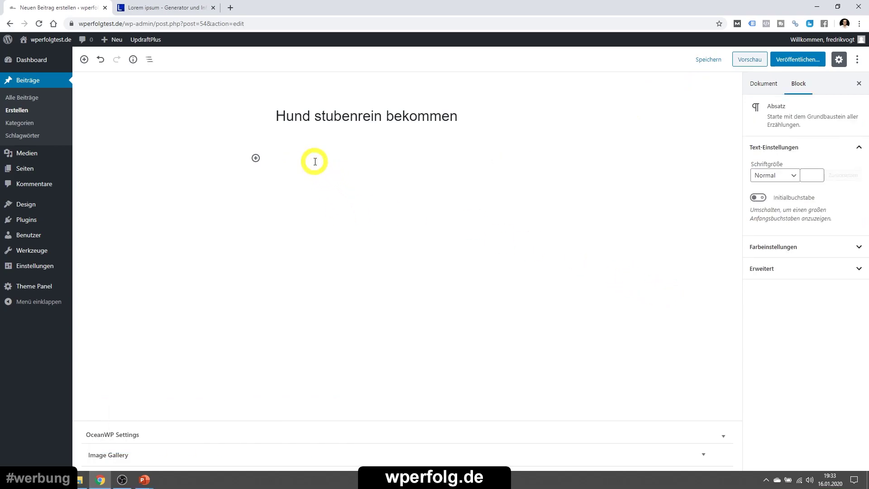
left_click(235, 173)
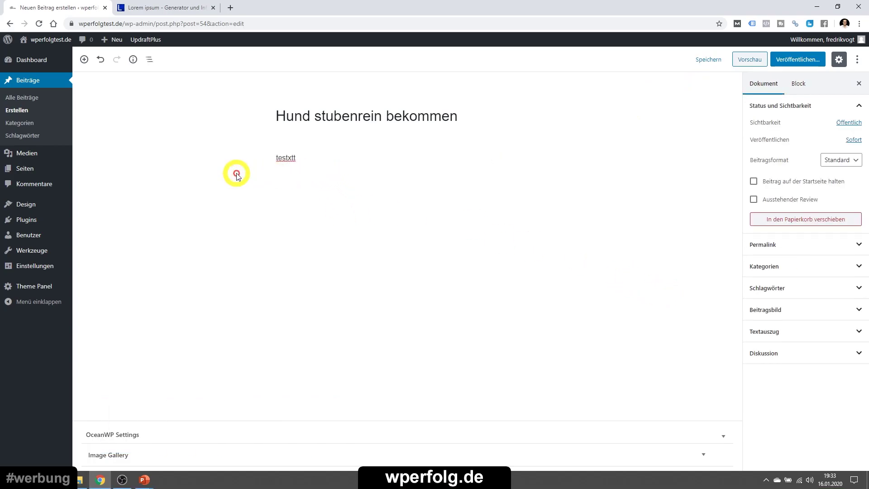
left_click(84, 59)
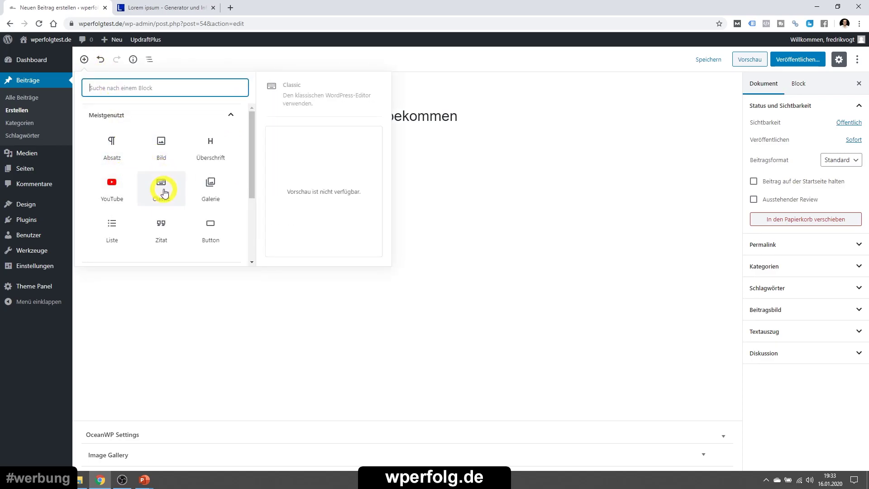
left_click(455, 334)
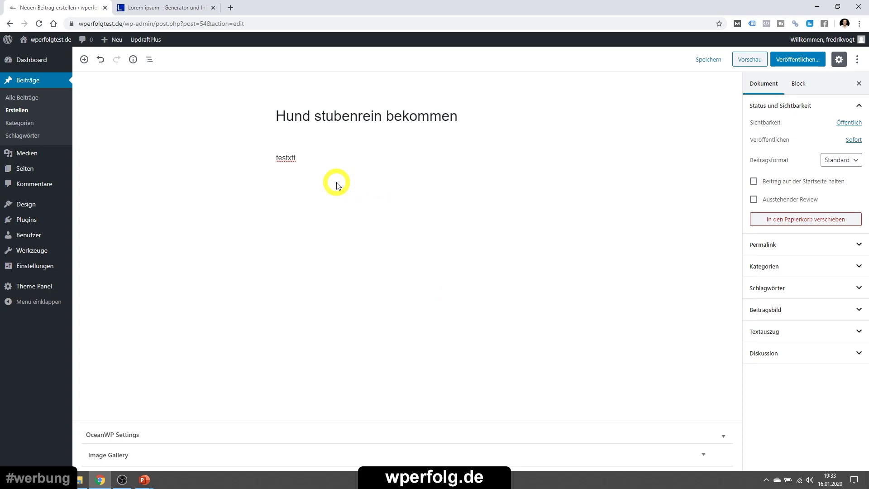
Save the post as a draft, preview it on the website and return to the editor
left_click(701, 61)
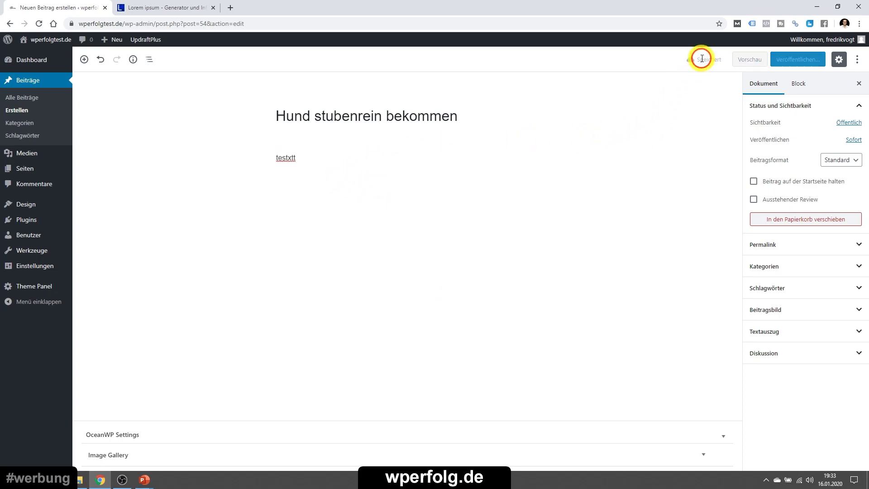
left_click(750, 60)
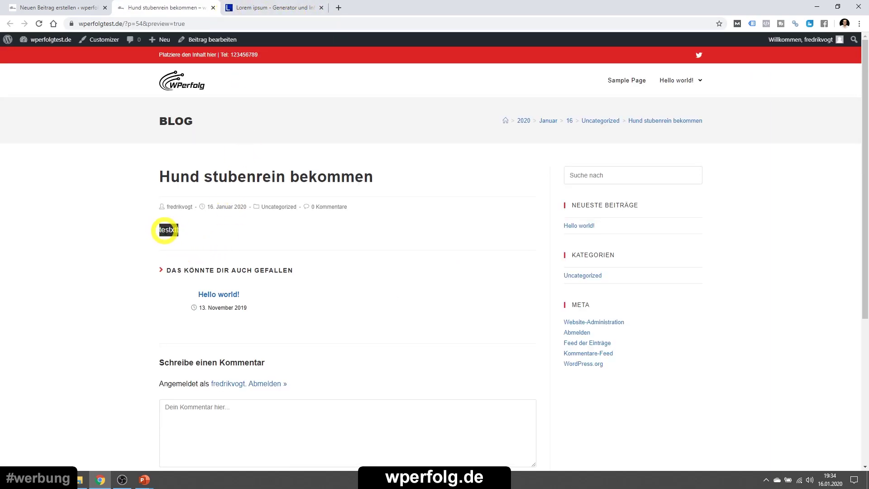
left_click(43, 8)
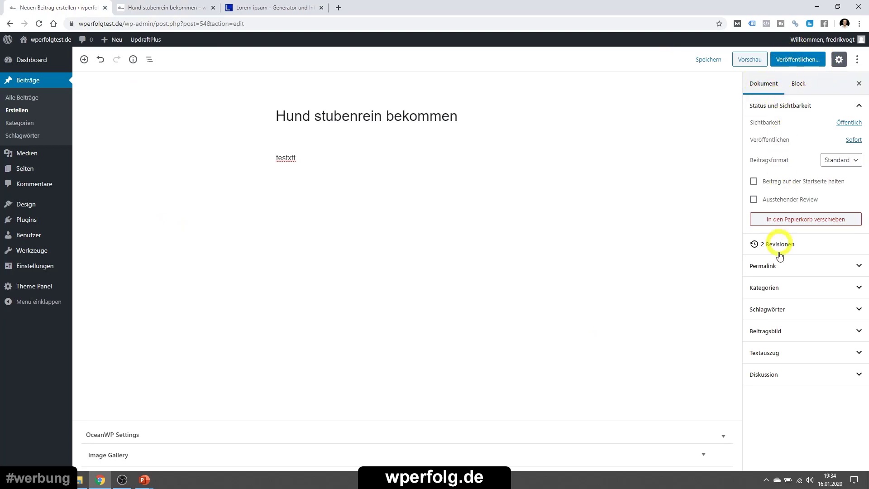
Hide and restore the post settings, and try the password-protected (Passwortgeschützt) visibility option for the post
left_click(839, 59)
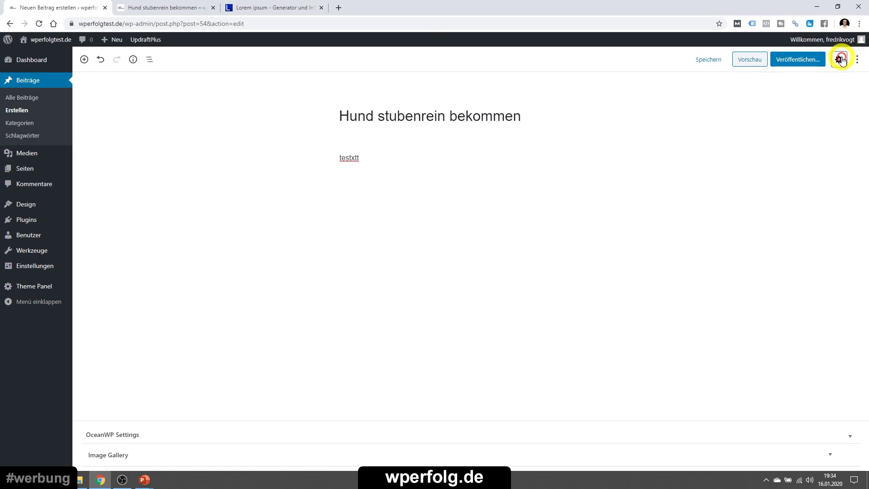
left_click(839, 60)
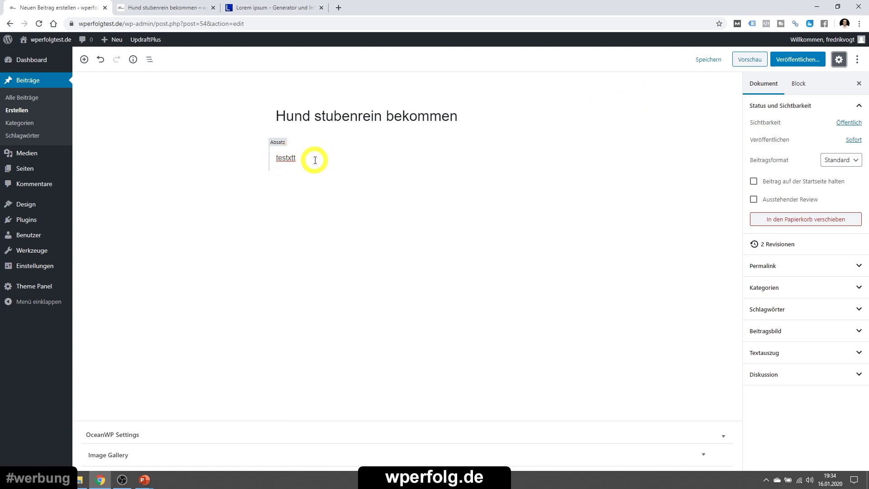
left_click(848, 124)
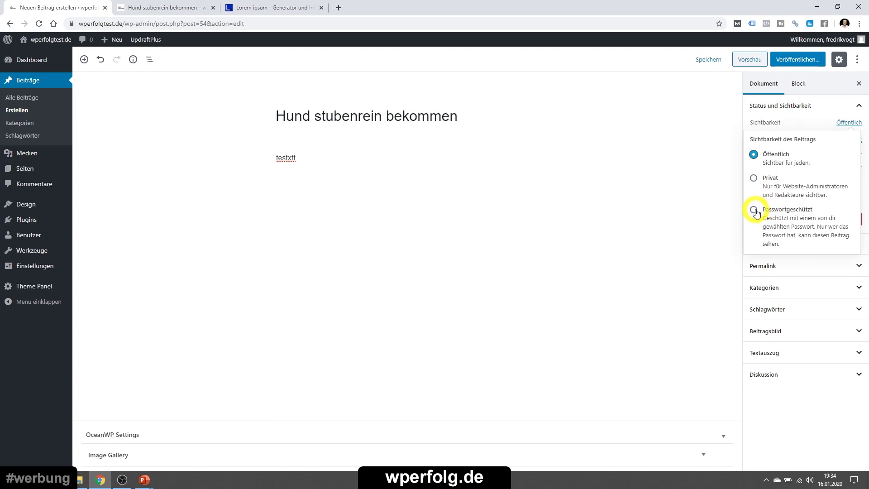
left_click(845, 124)
left_click(845, 123)
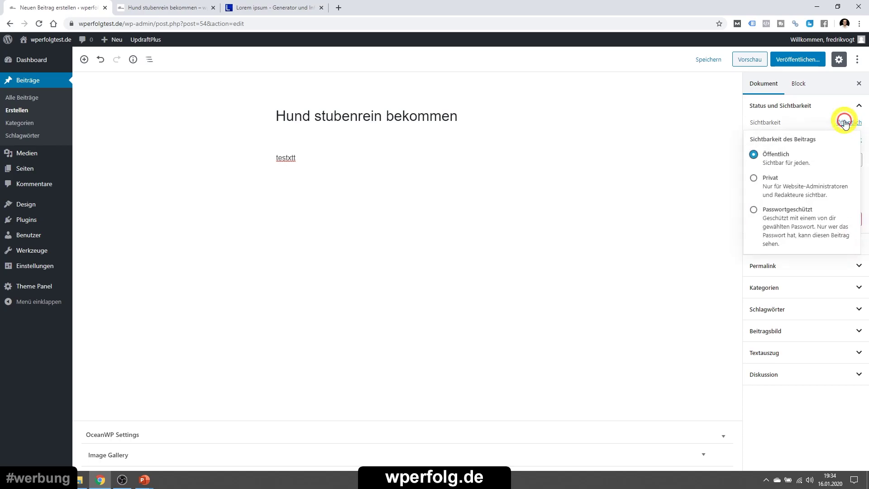
left_click(754, 209)
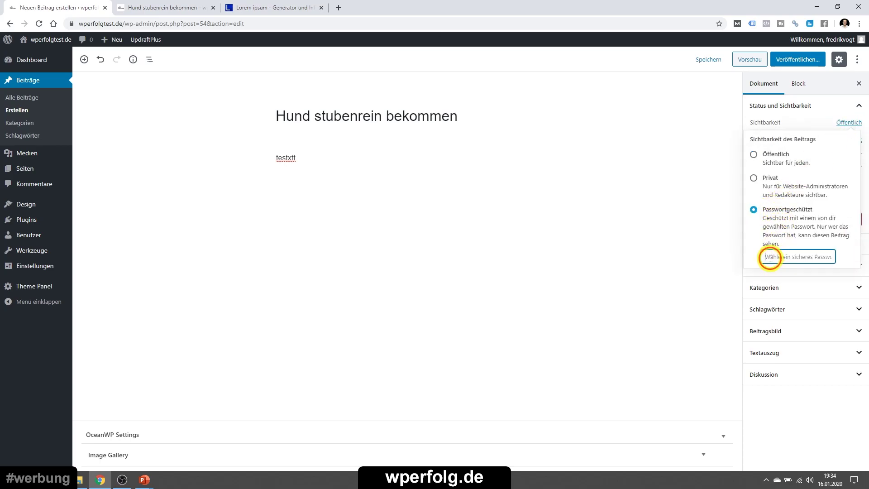
left_click(754, 154)
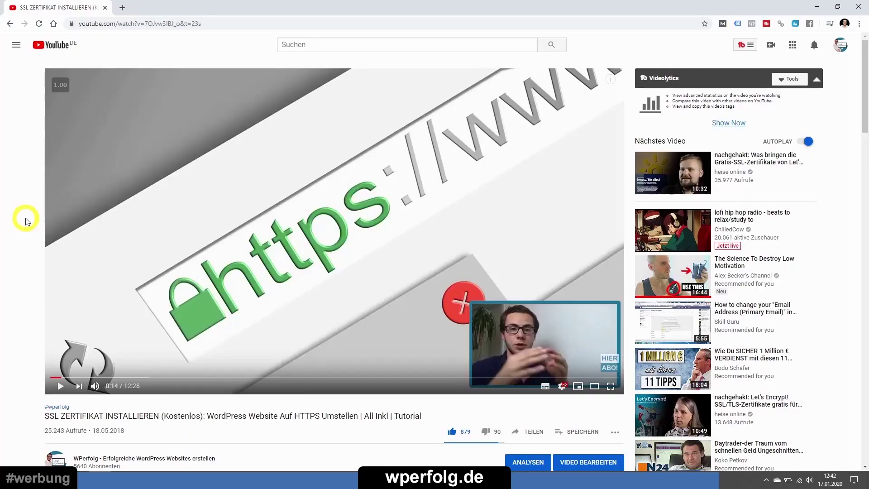
Expand the description of the YouTube video on installing an SSL certificate and follow its welcome gift link
scroll(25, 220, "down", 5)
left_click(91, 295)
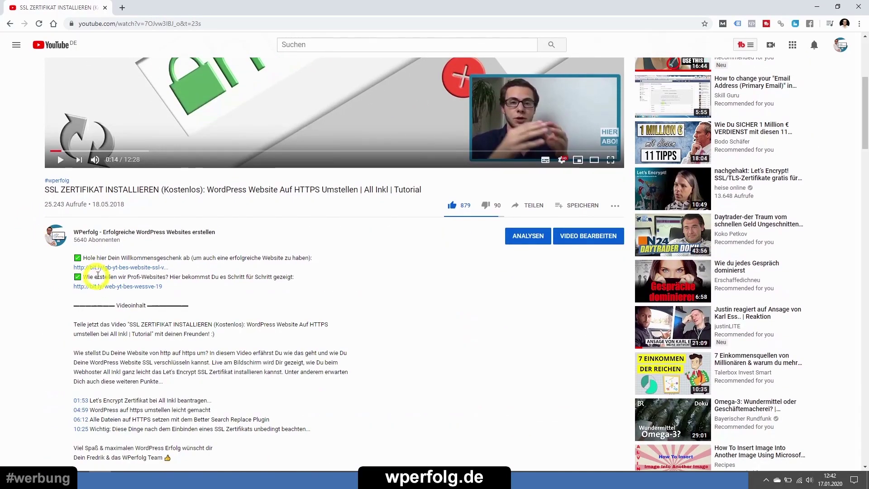
left_click(111, 268)
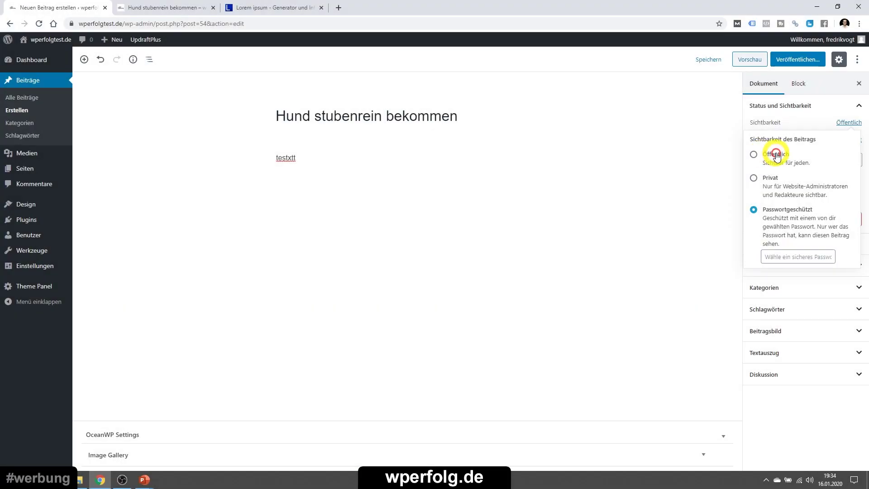
Set the post's visibility back to public (Öffentlich) and look at the calendar for scheduling its publication
left_click(777, 156)
left_click(847, 123)
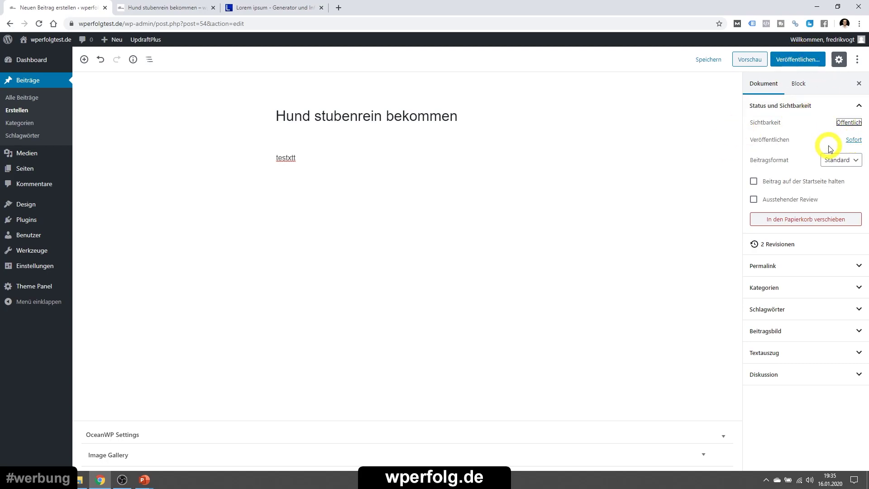
left_click(854, 140)
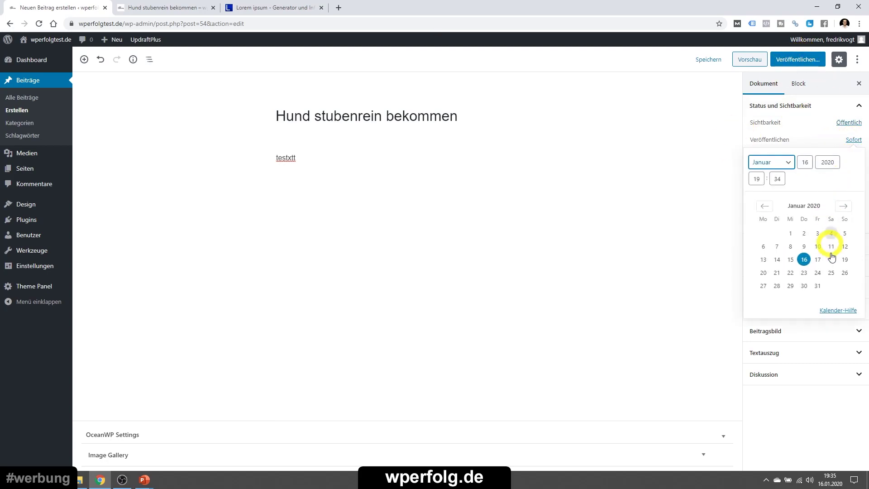
left_click(814, 137)
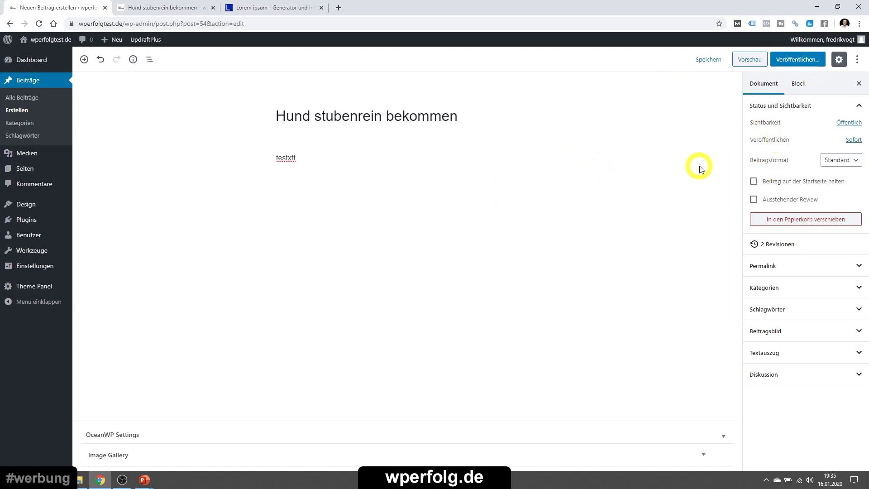
Publish the post "Hund stubenrein bekommen" and go back to its document settings
left_click(797, 63)
left_click(802, 59)
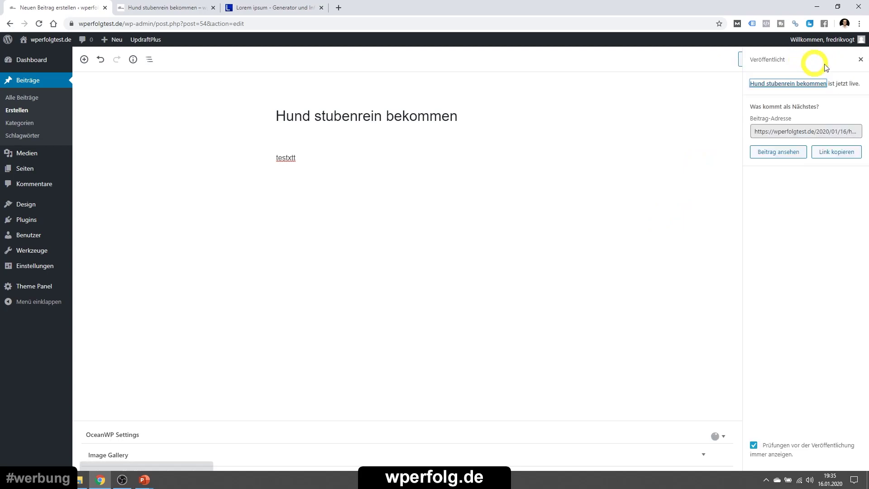
left_click(858, 60)
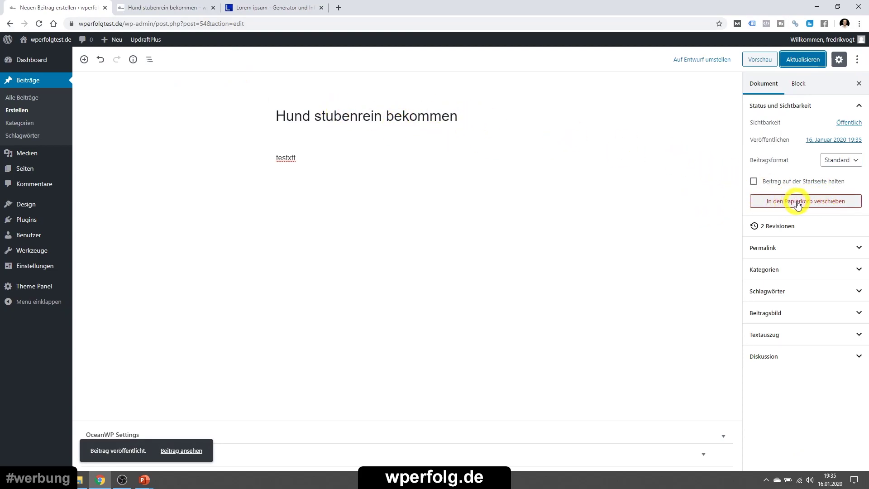
Compare the post's revisions back to the earliest one and return to the editor without restoring any
left_click(779, 226)
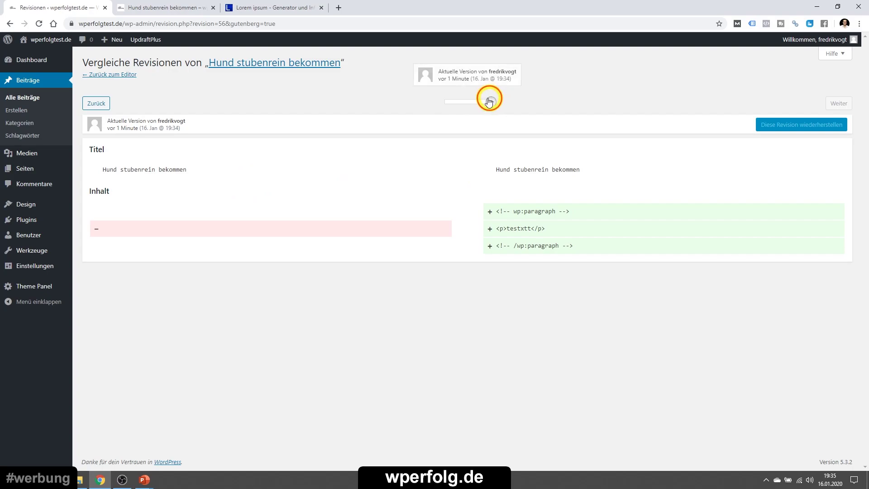
left_click_drag(490, 101, 450, 107)
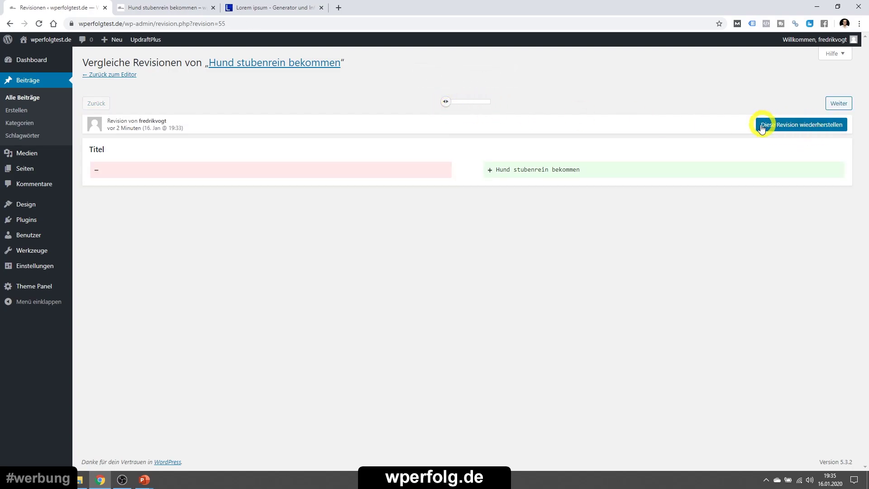
left_click(113, 77)
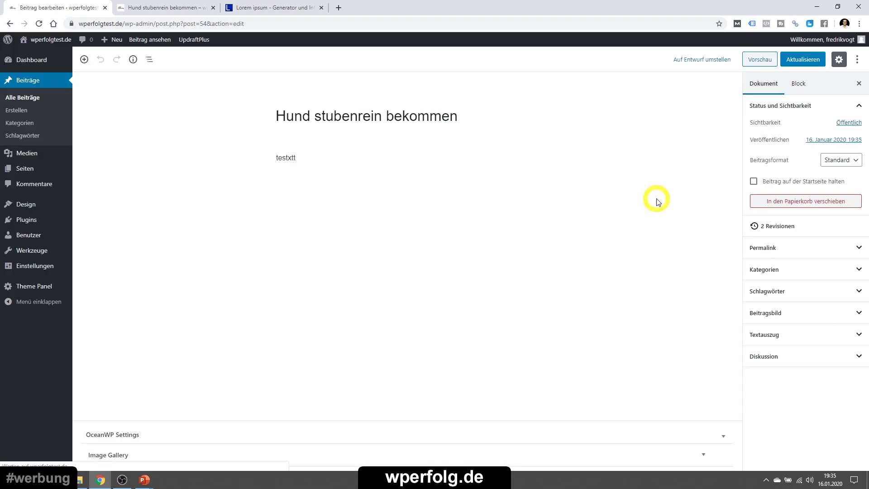
Show the post's permalink settings and open the slug above the title for editing, keeping it as it is
left_click(778, 253)
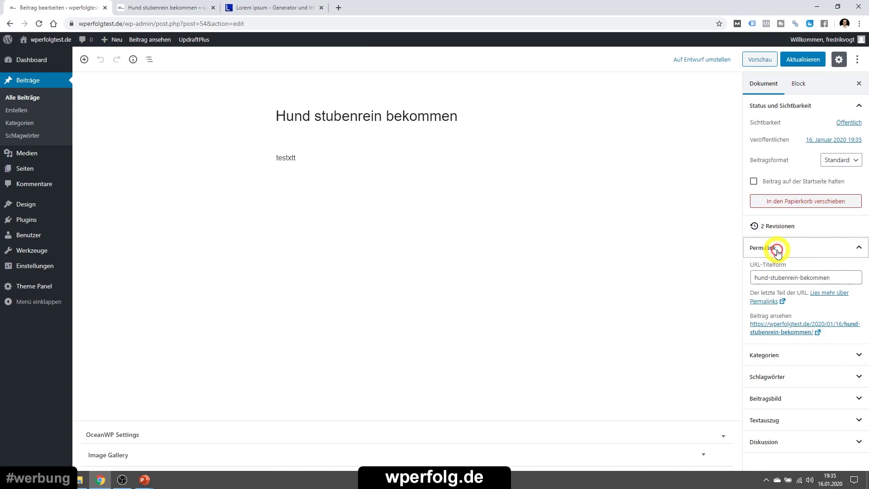
left_click(372, 115)
left_click(518, 90)
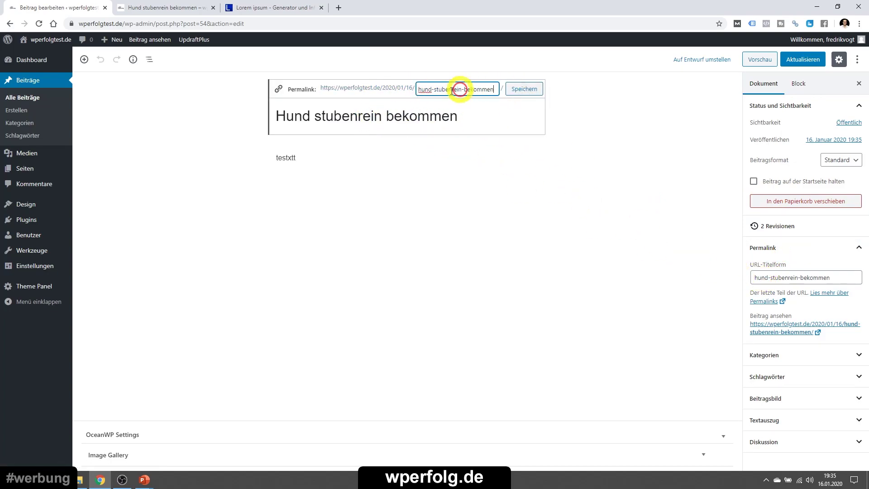
left_click(538, 90)
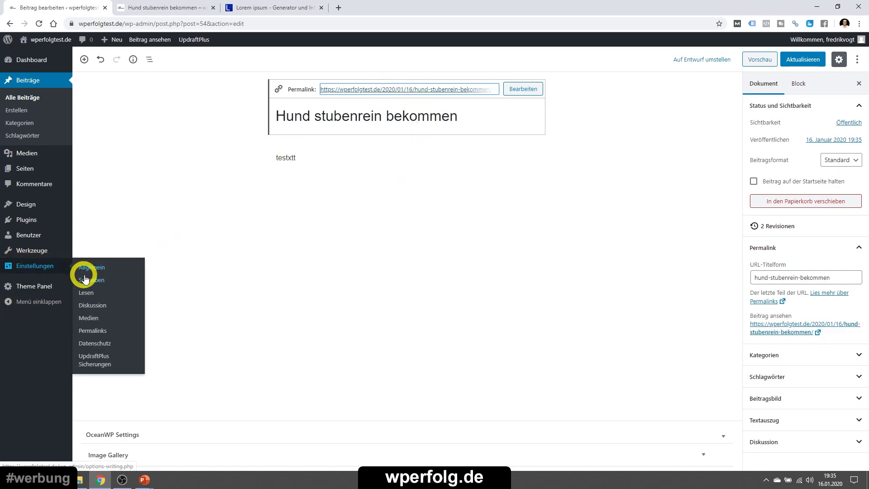
In a separate browser tab, set the site's permalink structure to Beitragsname, save the change and close that tab
mouse_move(29, 266)
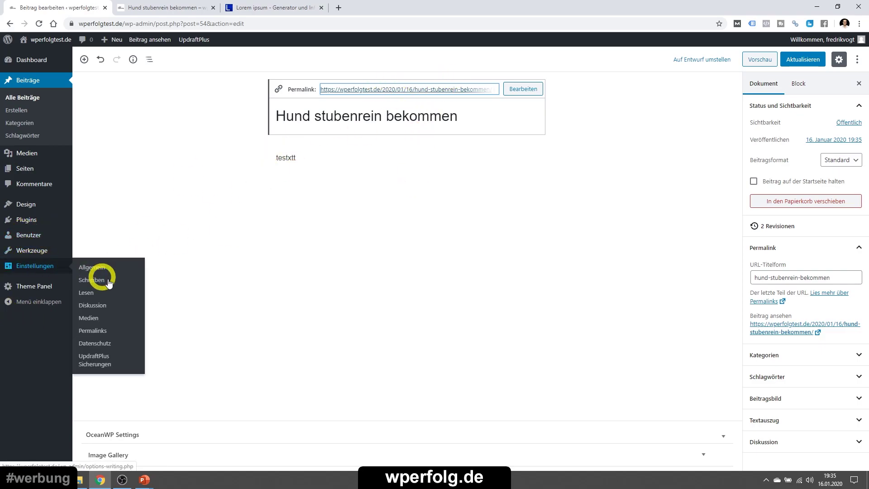
right_click(101, 333)
left_click(127, 336)
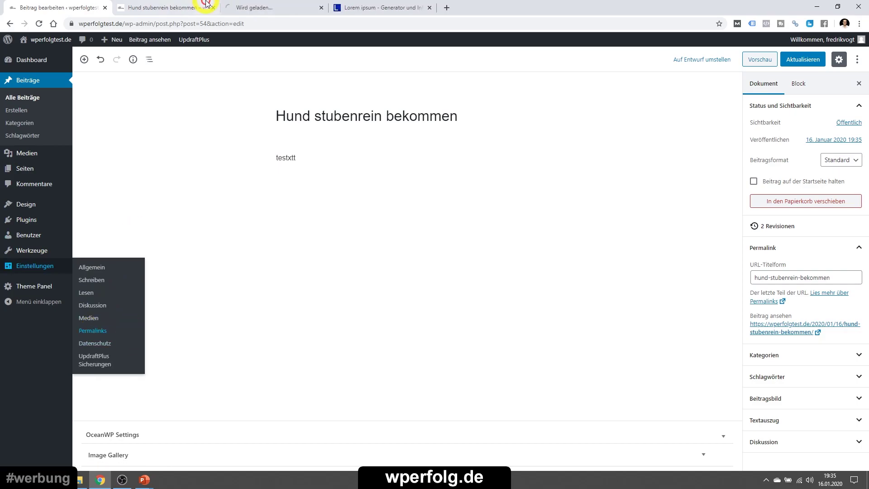
left_click(274, 8)
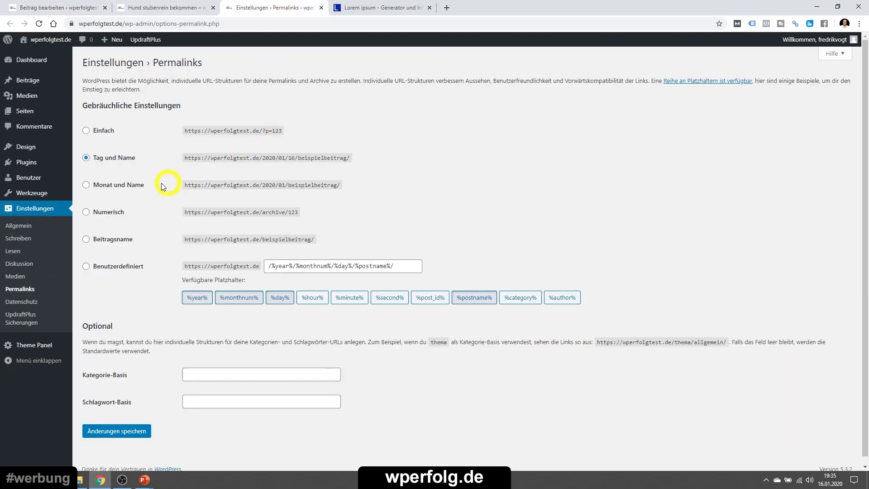
left_click(110, 241)
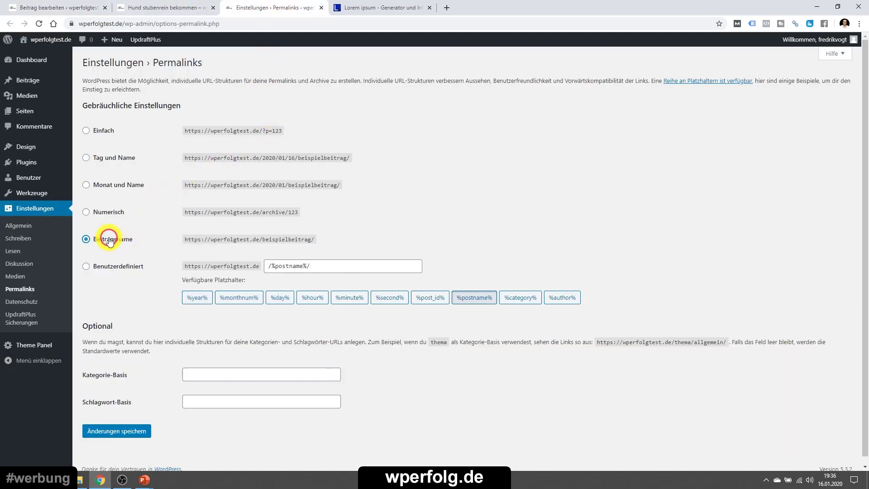
left_click(118, 430)
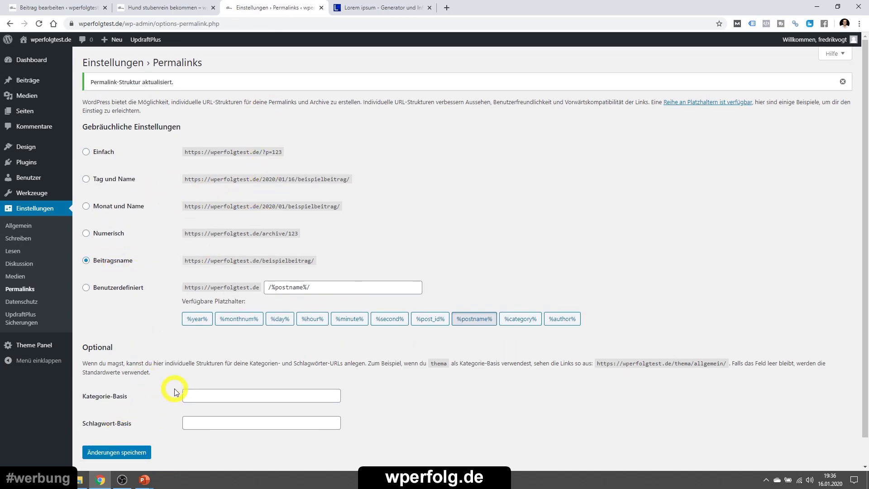
scroll(176, 392, "down", 1)
left_click(320, 7)
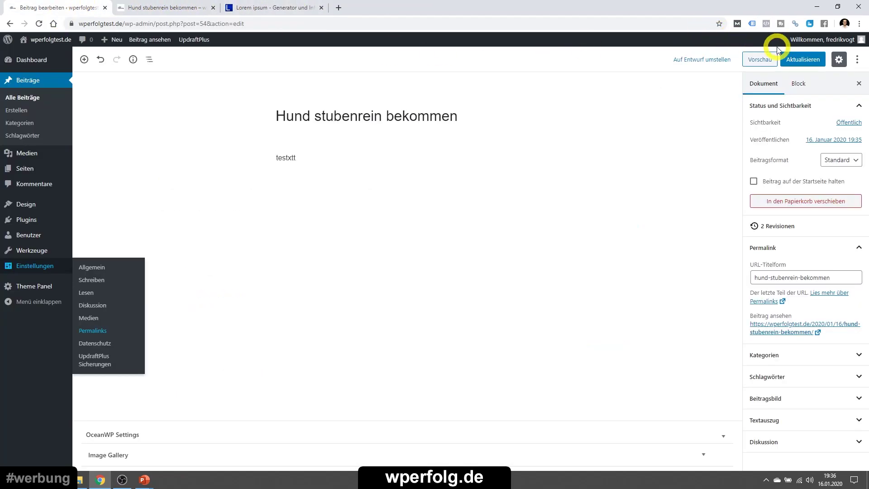
Update the published post and check its permalink above the title
left_click(797, 59)
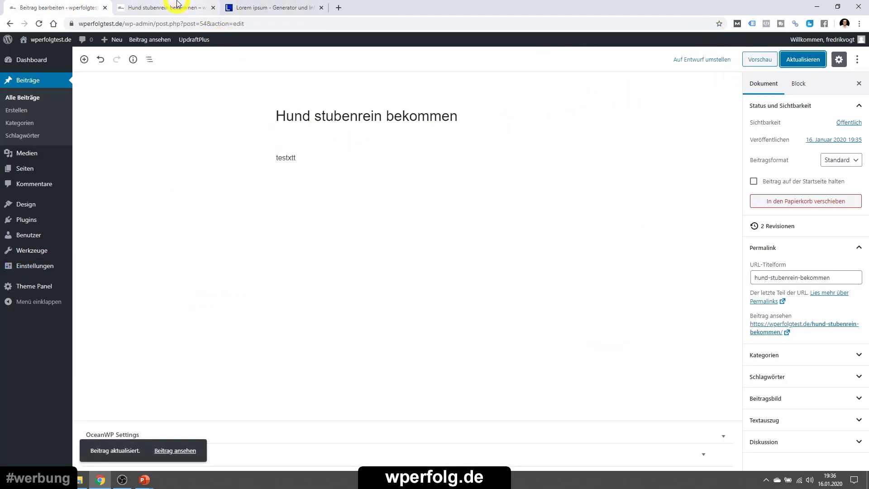
left_click(297, 120)
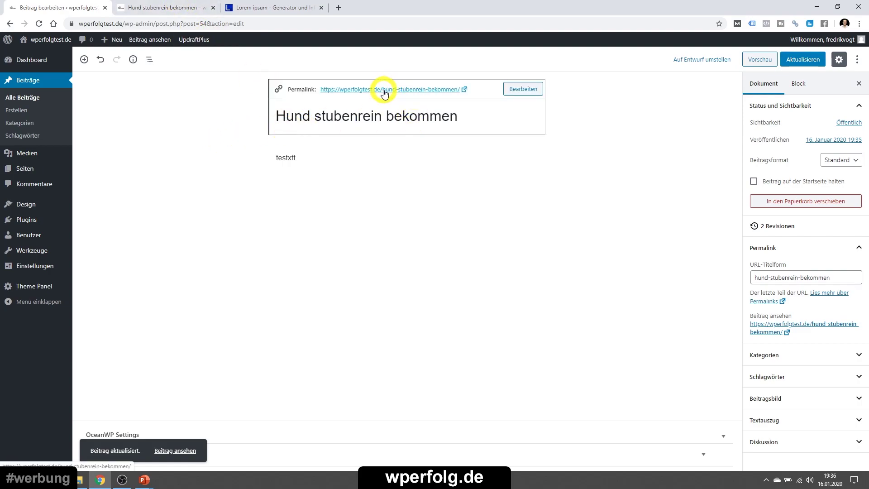
mouse_move(51, 274)
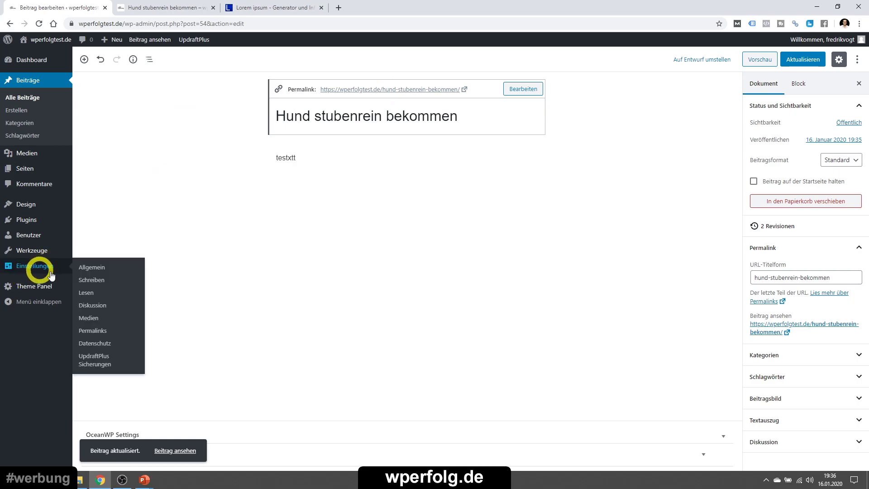
Review the site's permalink settings in a separate browser tab, and close that tab and the published post's tab
right_click(93, 331)
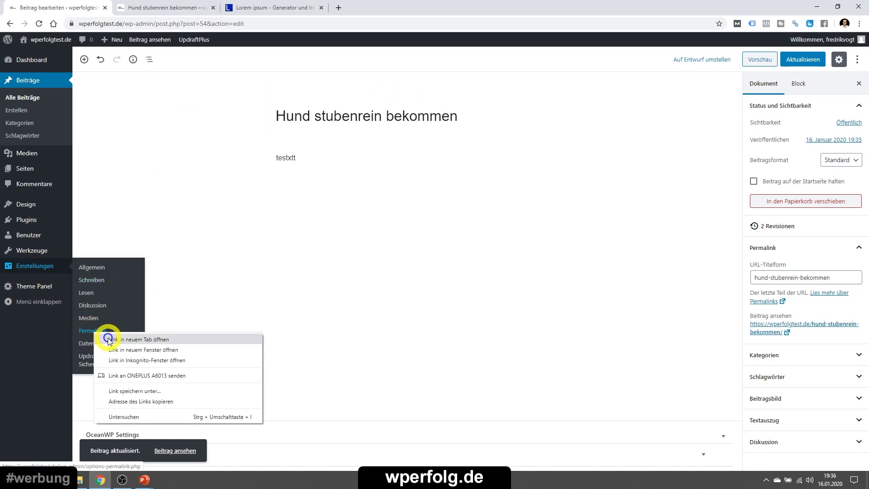
left_click(109, 340)
left_click(244, 7)
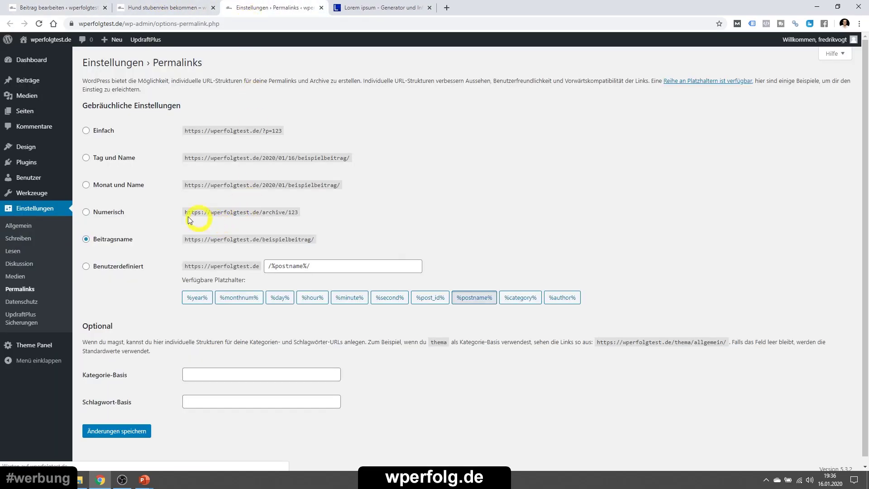
left_click(322, 8)
left_click(70, 7)
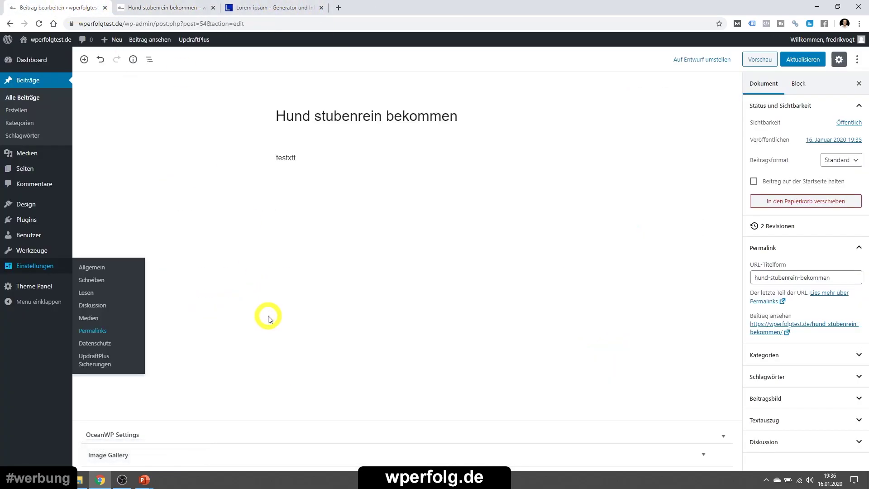
left_click(213, 8)
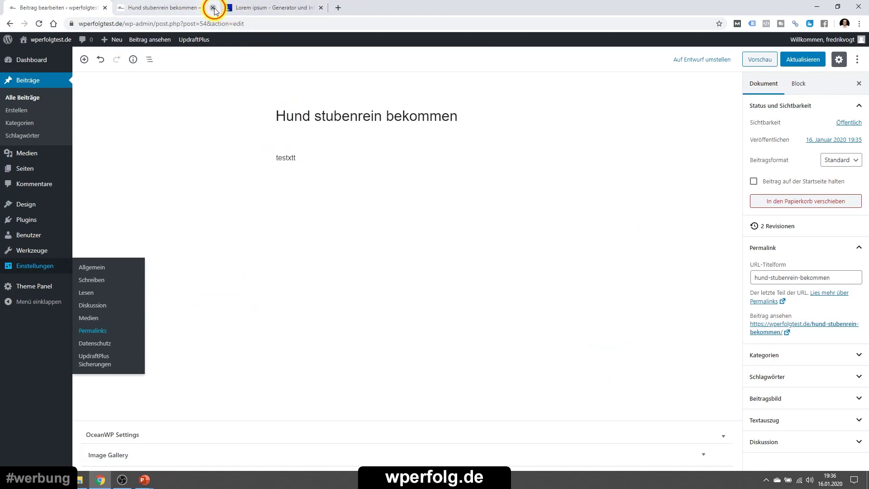
Collapse the post's permalink settings and remove the post from the Uncategorized category
left_click(778, 249)
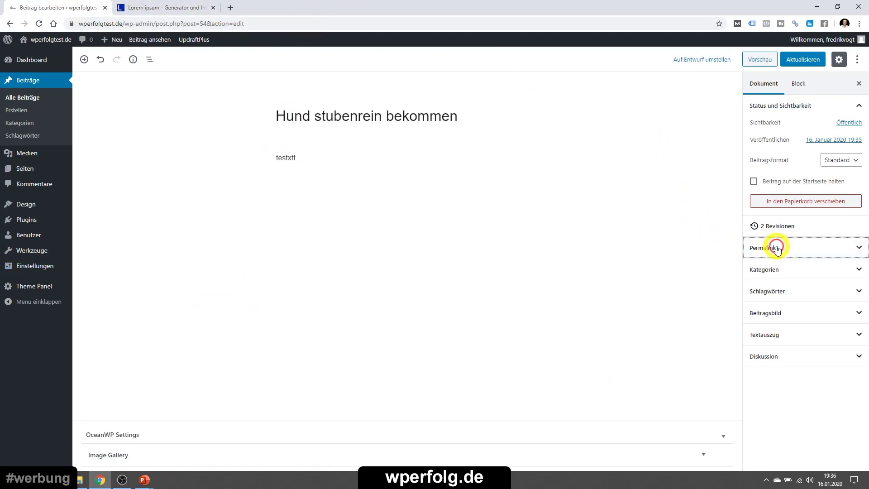
left_click(775, 271)
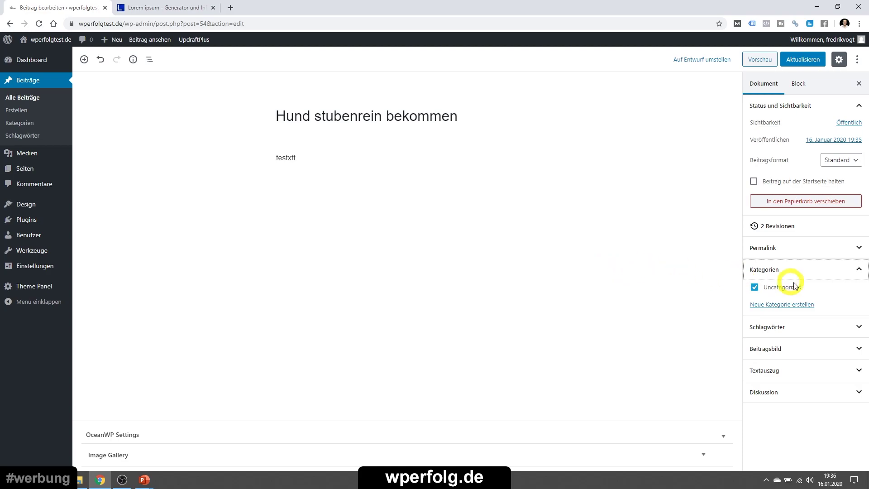
left_click(778, 289)
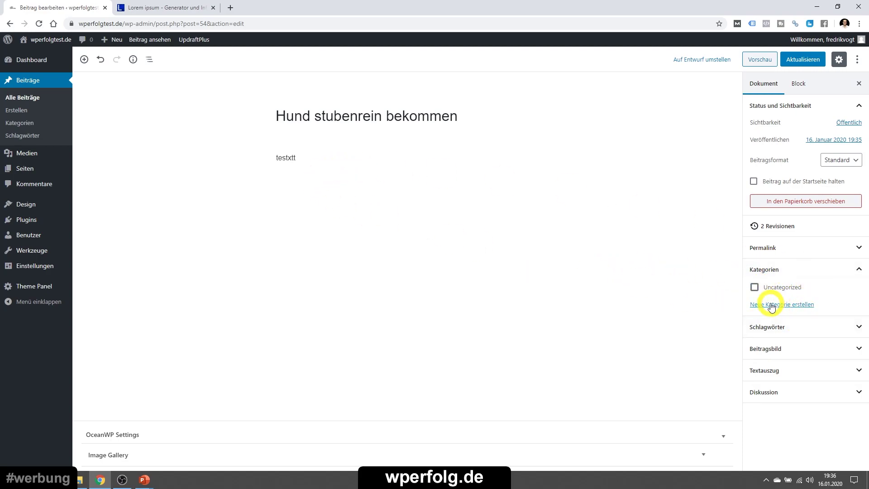
View the website's front page with its category list in a separate browser window, and close that window
right_click(55, 40)
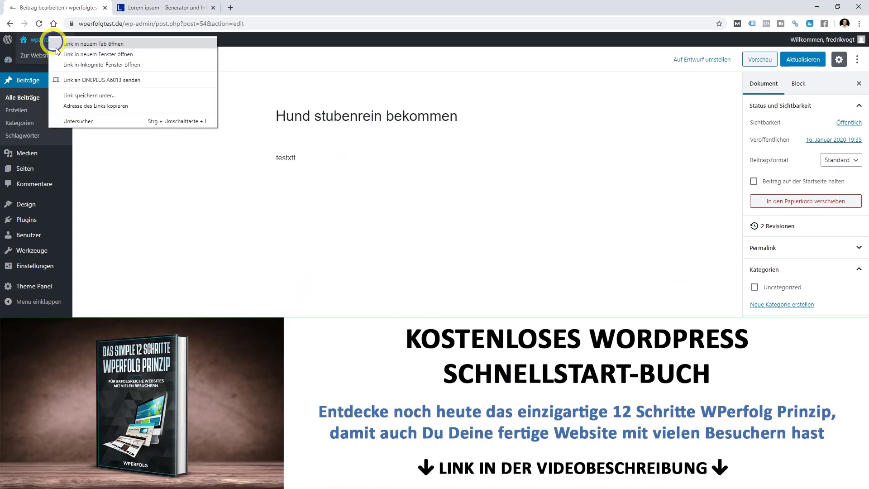
left_click(68, 54)
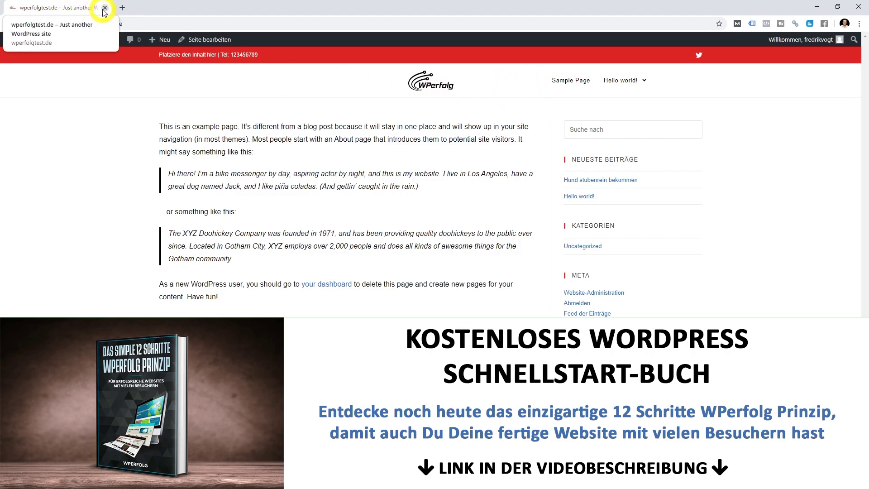
left_click(105, 8)
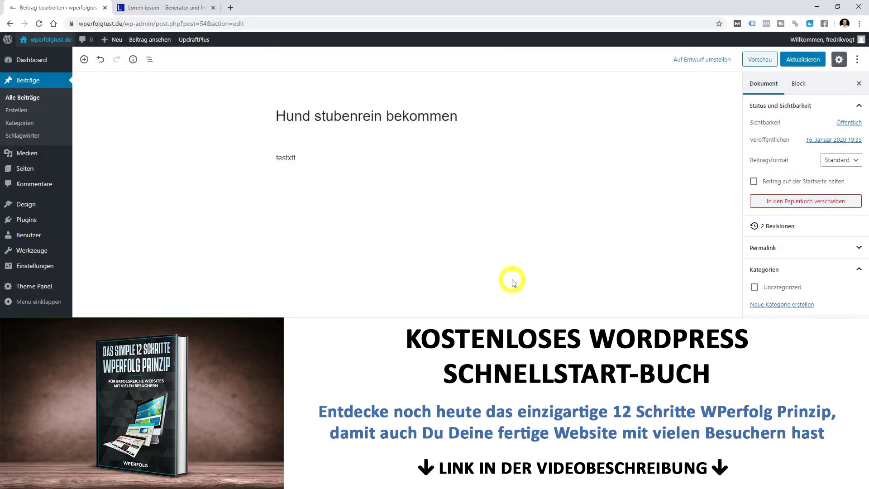
Create the new category Hund Erziehen for the post, without a parent category, and collapse the category settings
left_click(770, 306)
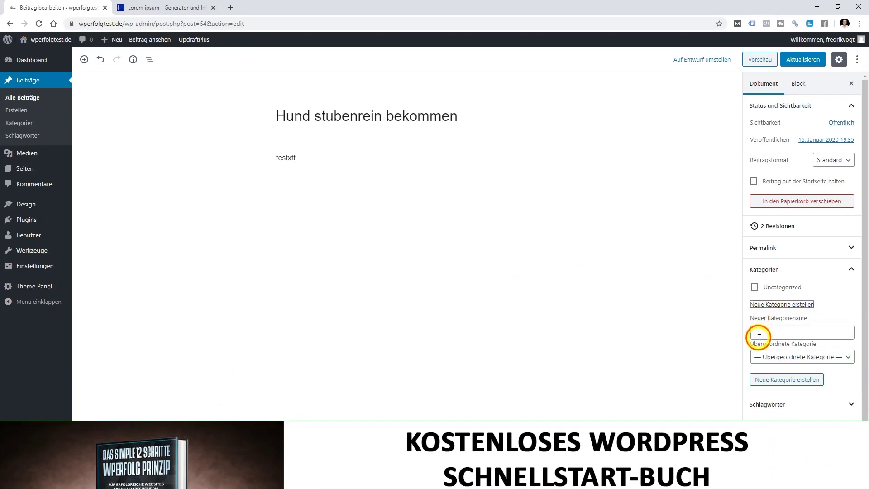
left_click(759, 334)
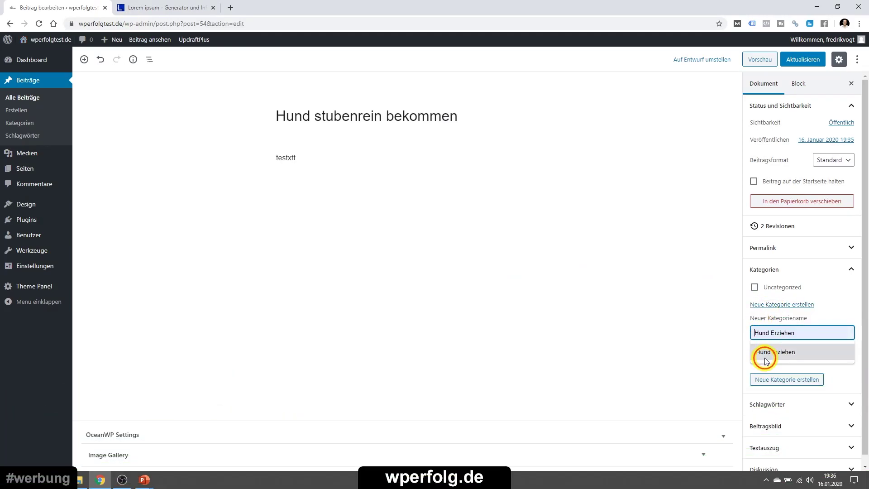
left_click(772, 353)
left_click(774, 380)
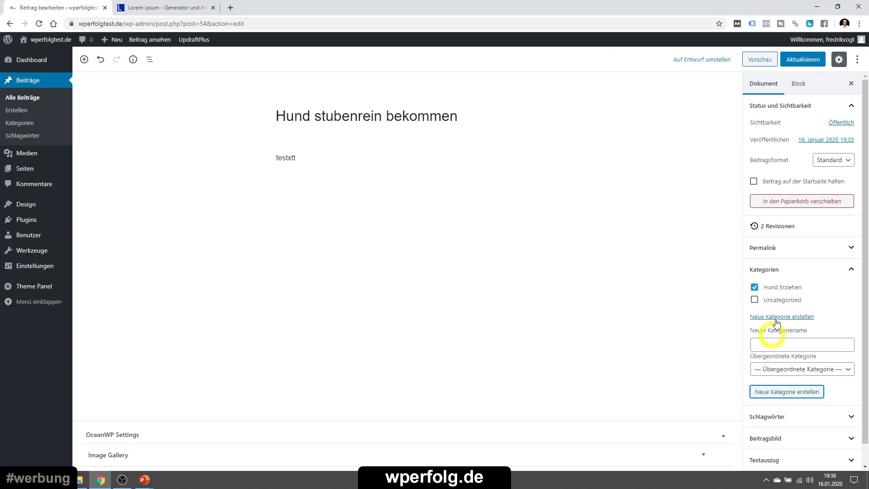
left_click(776, 272)
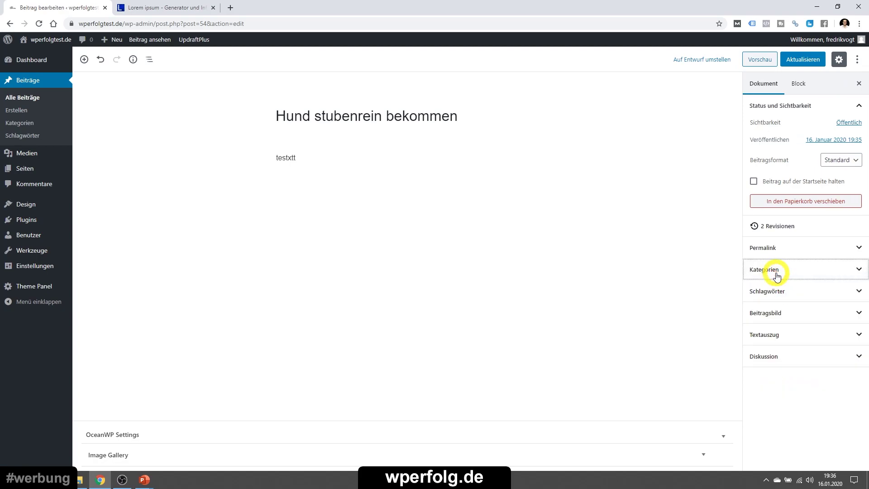
Add the tag "hund stubenrein bekommen" to the post, remove it again and collapse the tag settings
left_click(780, 291)
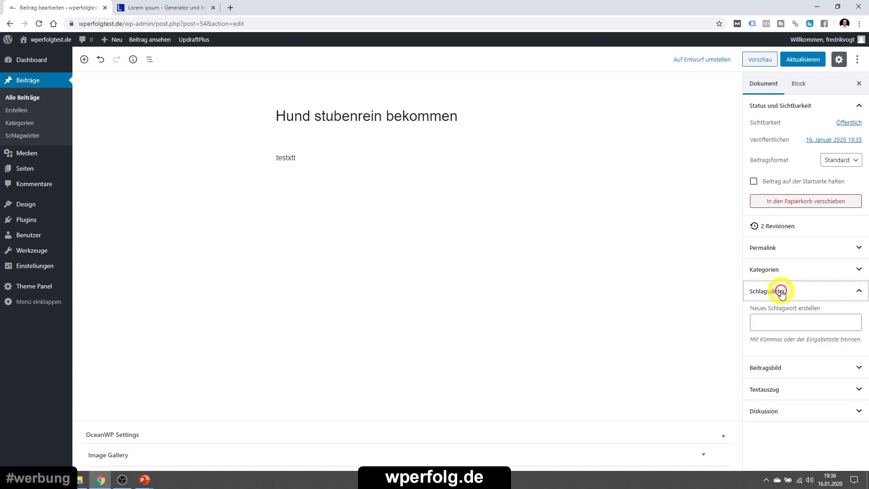
left_click(759, 321)
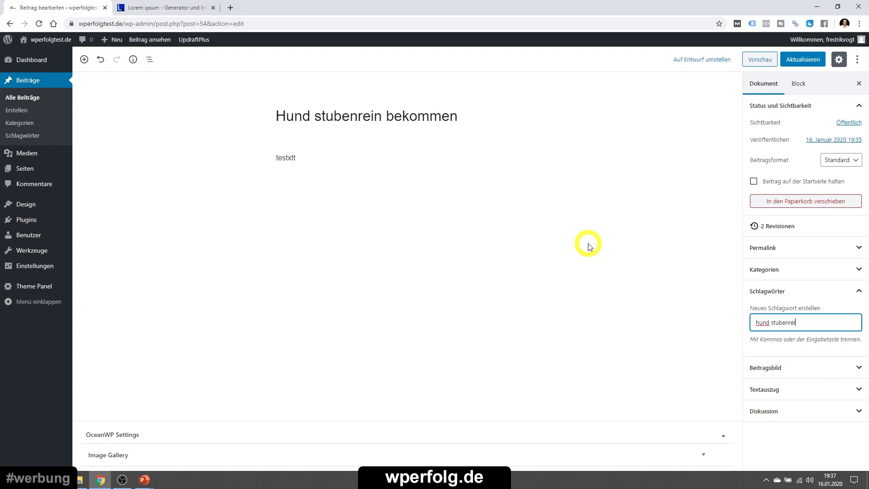
type("en")
key("Return")
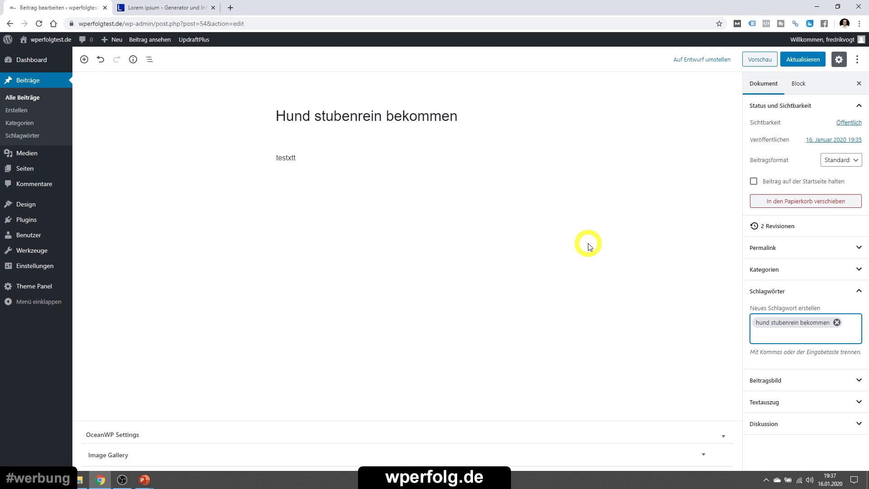
left_click(837, 323)
left_click(786, 291)
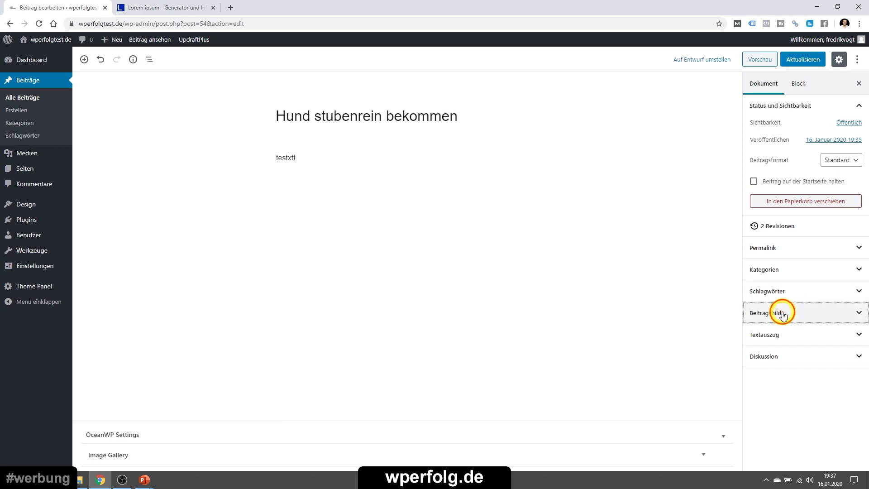
Set the peacock picture from the media library as the post's featured image
left_click(783, 313)
left_click(782, 334)
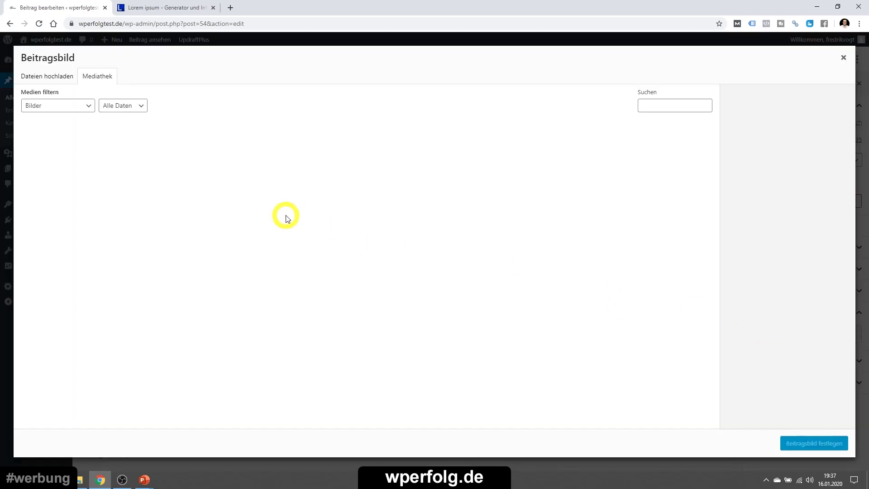
left_click(240, 156)
left_click(813, 443)
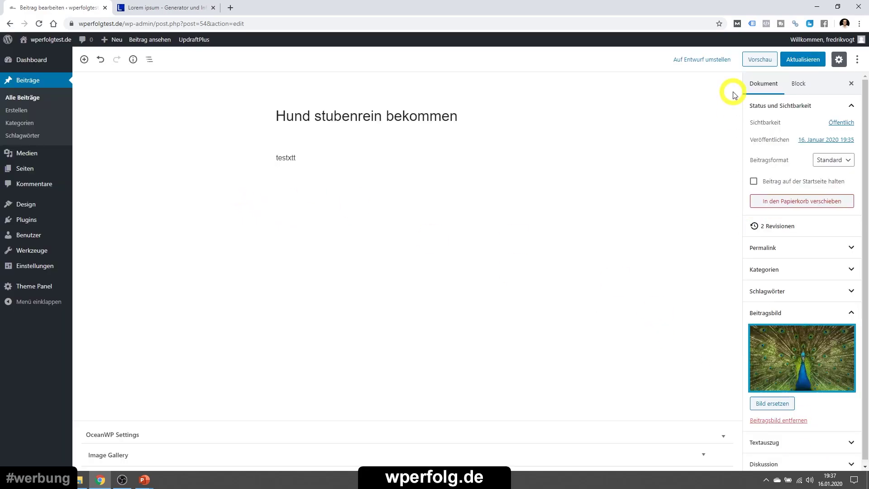
Update the post and open its permalink in a new browser tab to view the published page
left_click(799, 62)
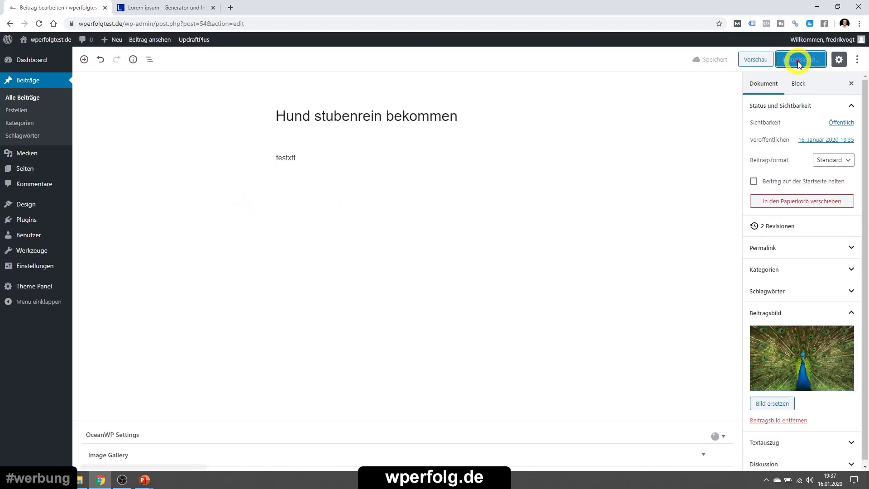
left_click(293, 116)
right_click(326, 89)
left_click(346, 95)
left_click(155, 6)
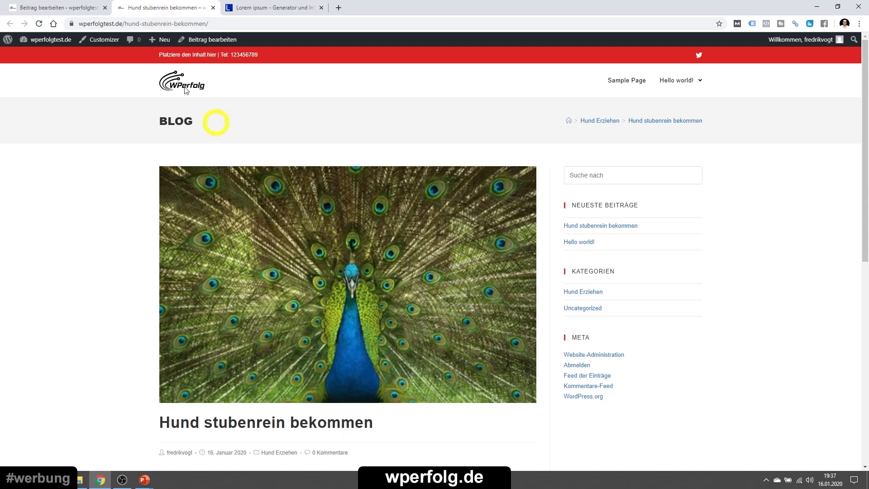
Return to the post editor, remove the featured image and collapse its settings
left_click(84, 4)
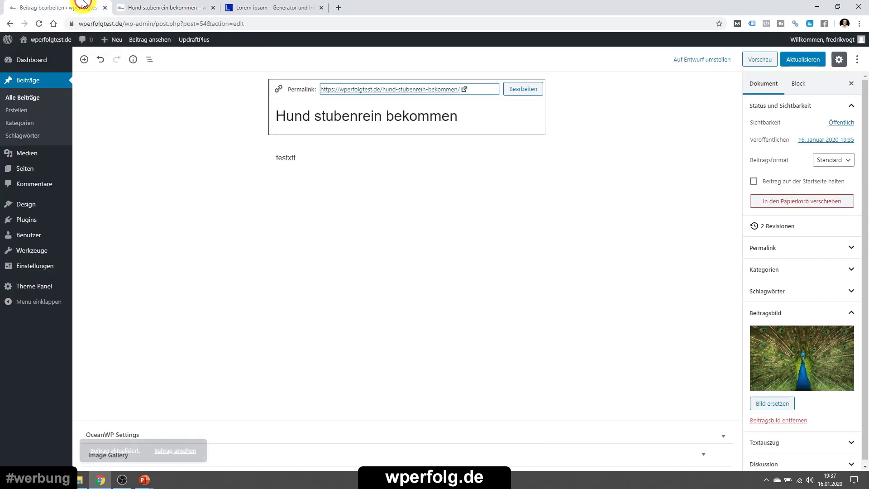
left_click(223, 200)
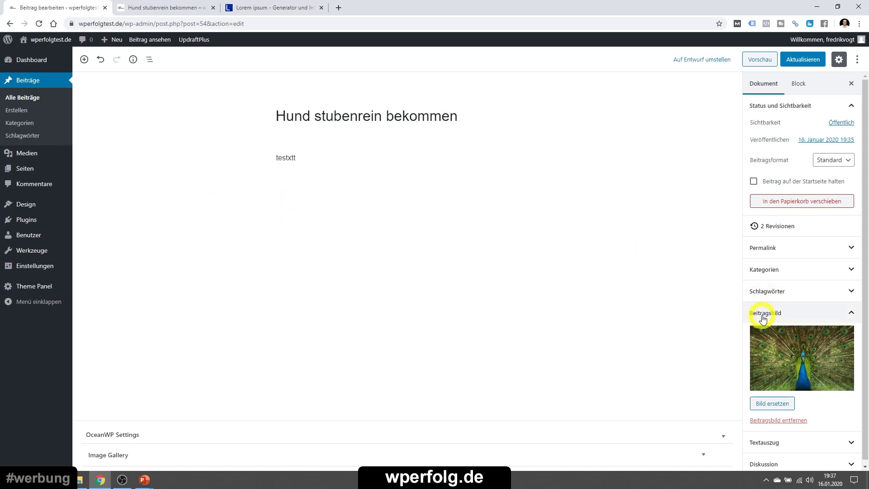
left_click(779, 421)
left_click(769, 312)
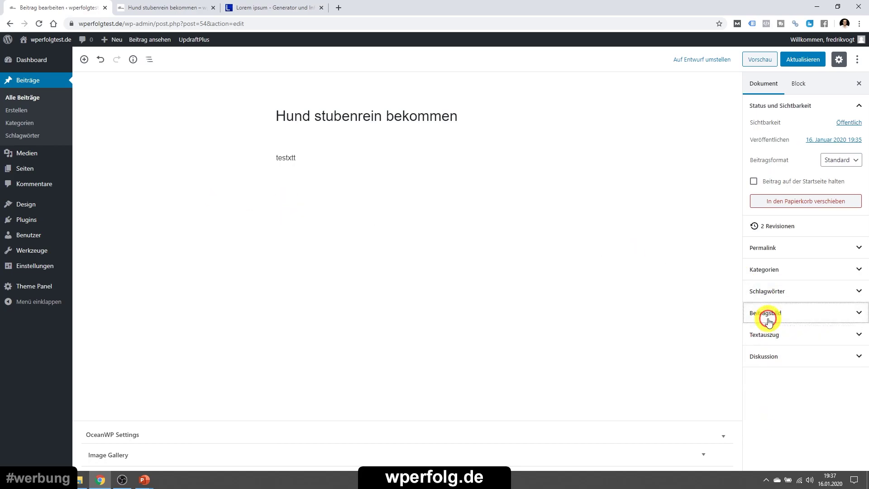
Examine the published post page, comparing where its featured image, title and text are placed
left_click(165, 8)
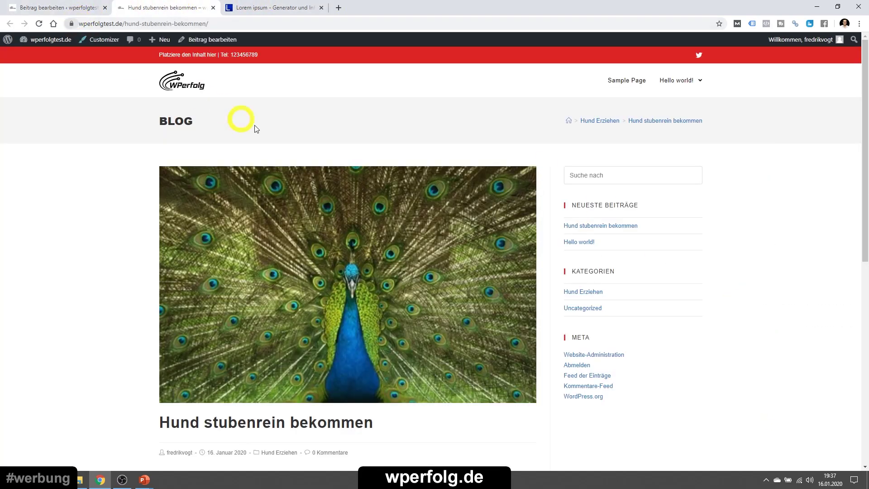
scroll(177, 387, "down", 1)
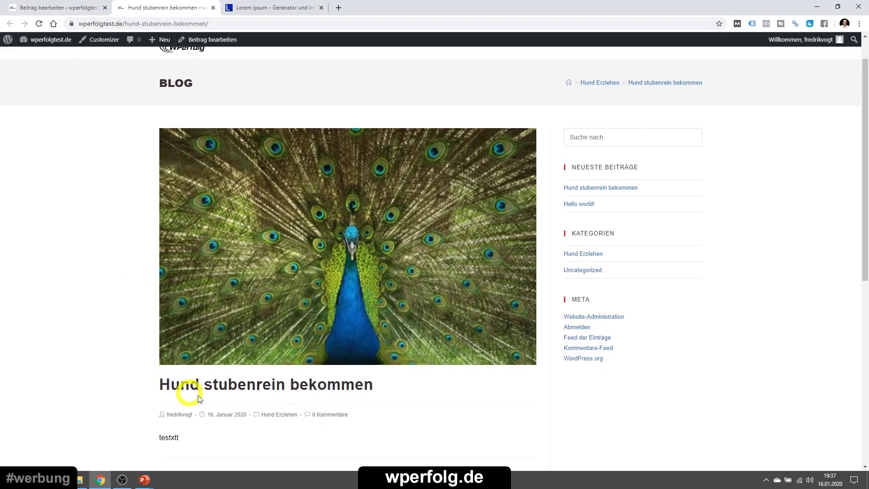
triple_click(168, 383)
left_click(215, 378)
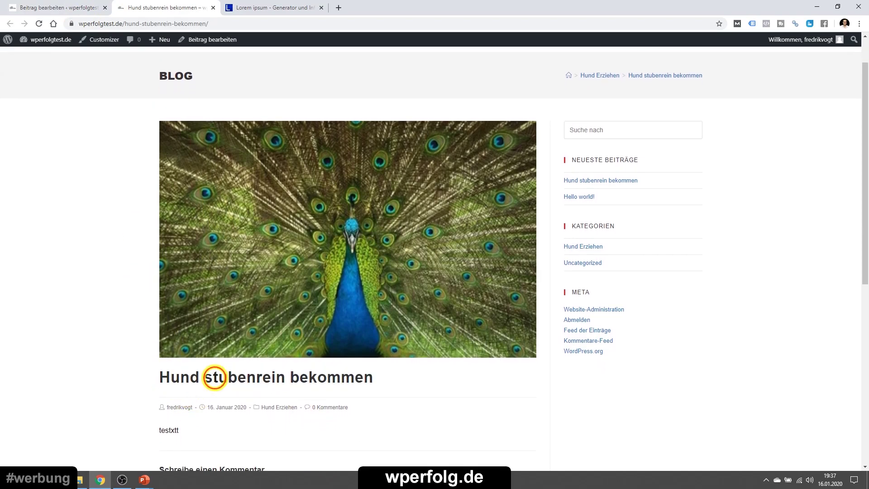
scroll(207, 430, "up", 1)
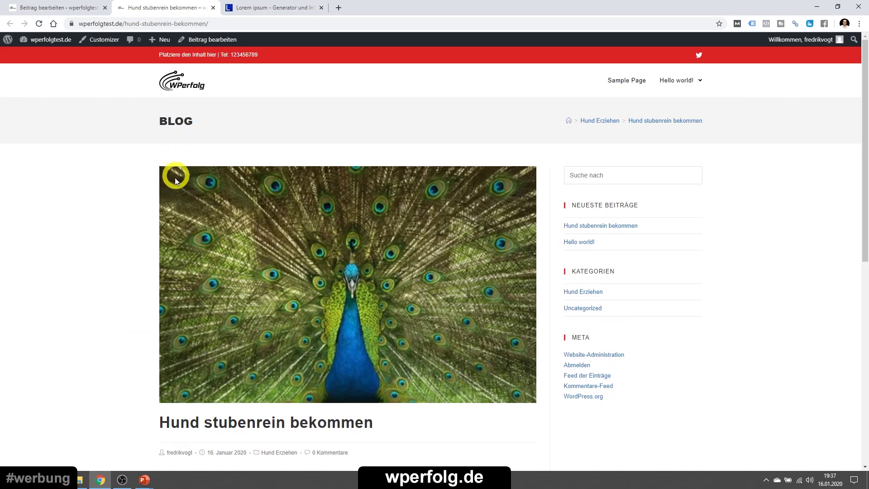
Return to the post editor and look at the optional excerpt setting, leaving it empty
left_click(67, 7)
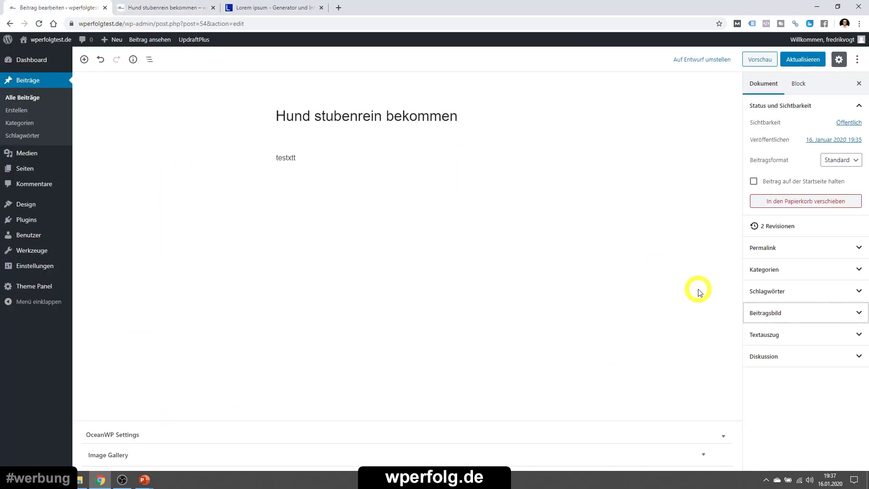
left_click(782, 338)
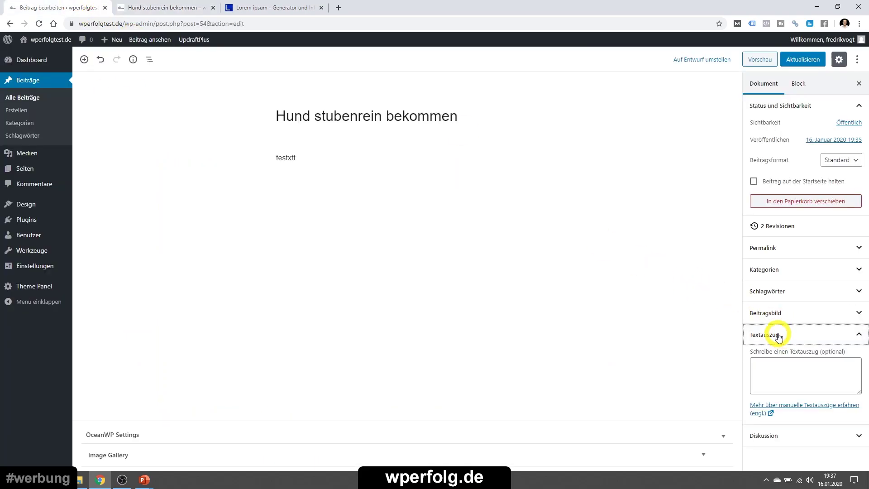
left_click(778, 336)
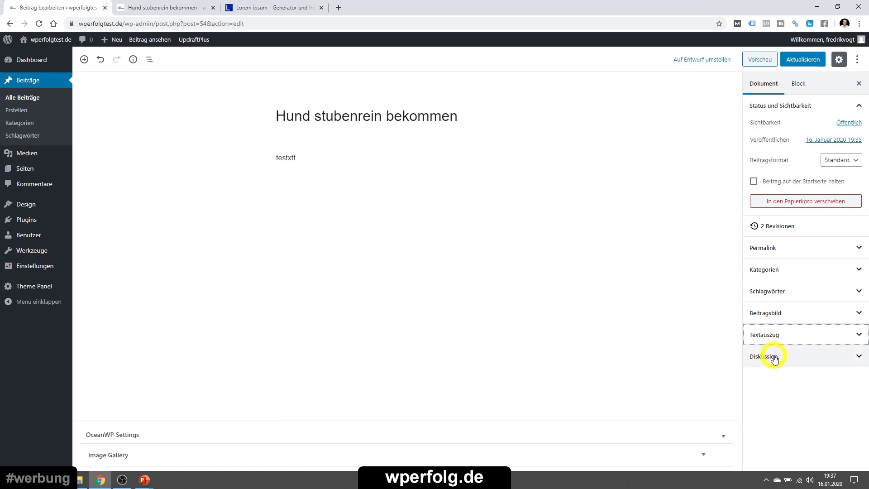
Disallow comments as well as pingbacks and trackbacks in the post's discussion settings
left_click(775, 356)
left_click(185, 6)
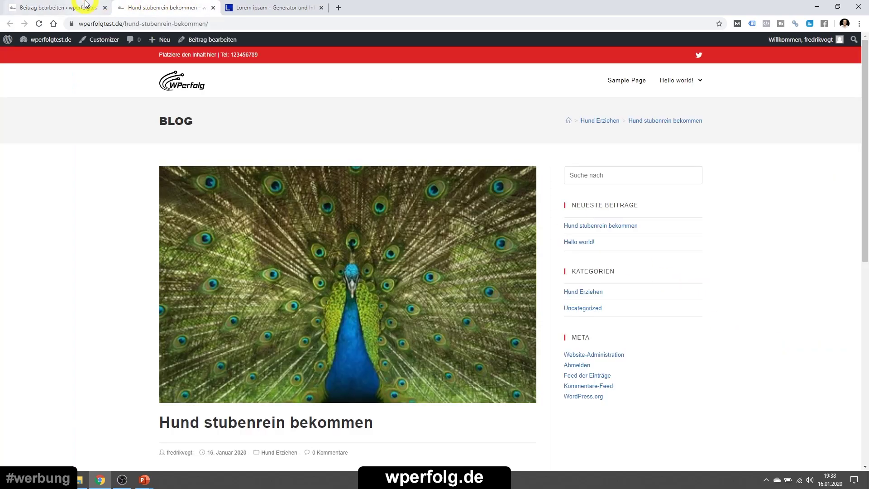
left_click(86, 5)
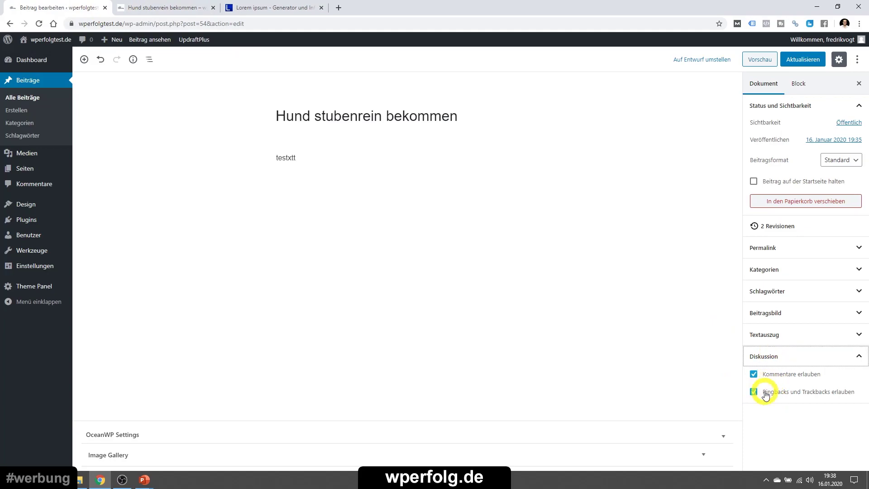
left_click(783, 357)
left_click(782, 357)
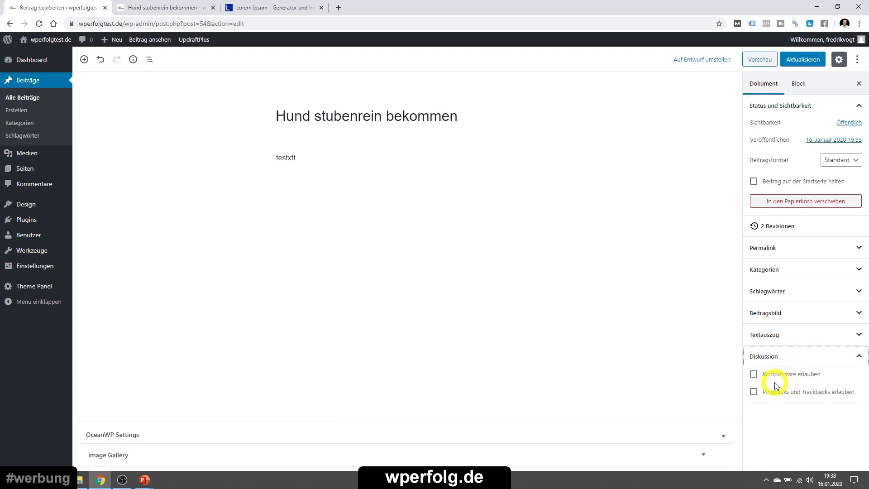
Update the post with its changed discussion settings and collapse the discussion and the status and visibility sections
left_click(801, 59)
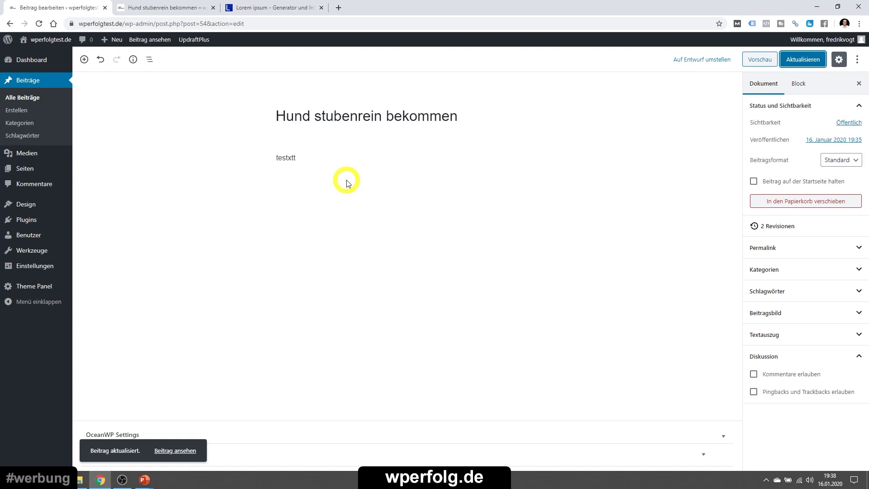
left_click(746, 359)
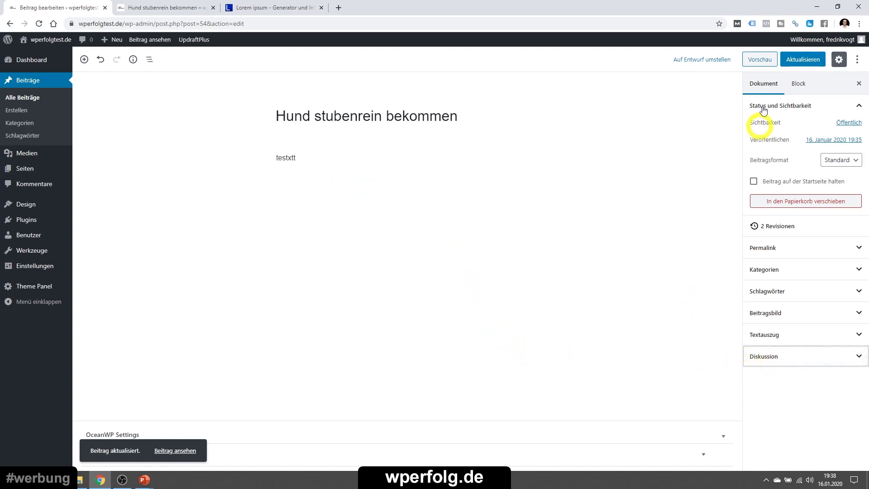
left_click(852, 110)
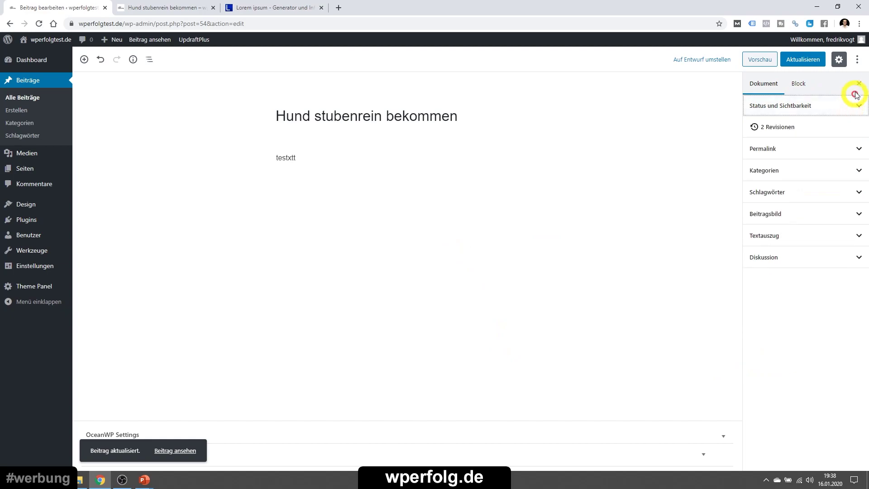
Replace the post's body text with the 100-word Lorem ipsum text copied from the loremipsum.de generator
left_click(284, 160)
left_click(274, 7)
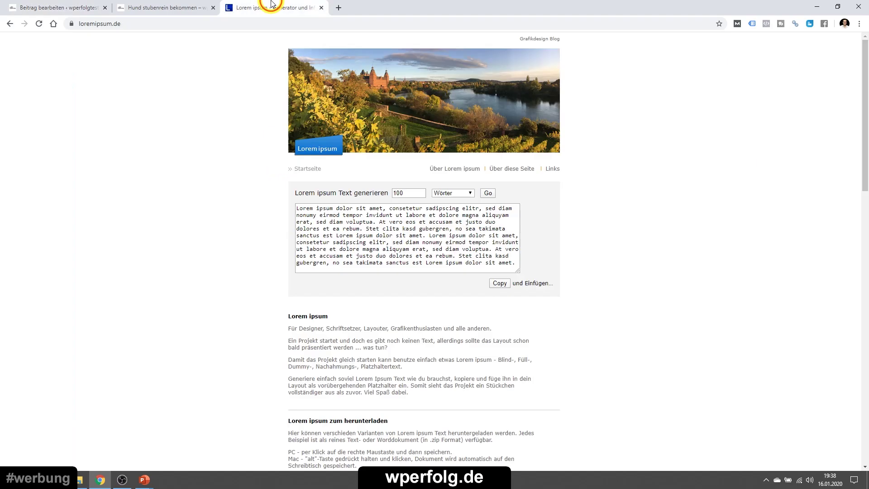
triple_click(398, 269)
key("ctrl+c")
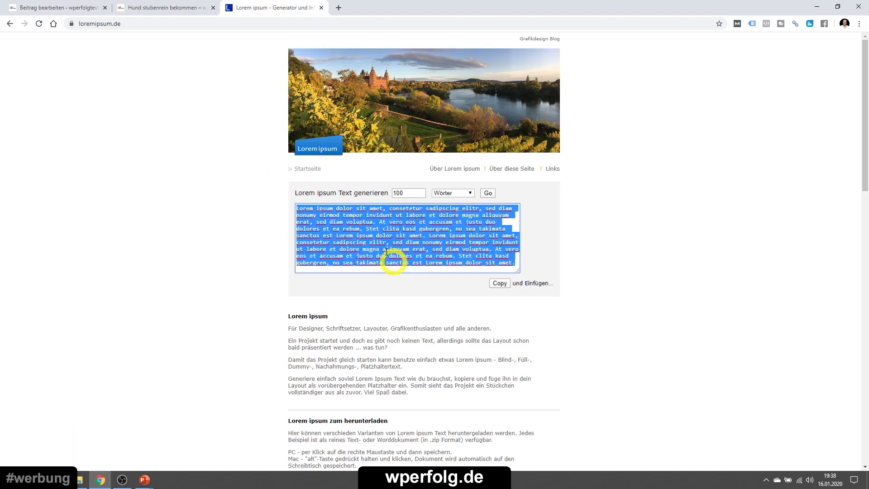
left_click(82, 8)
key("ctrl+v")
left_click(241, 168)
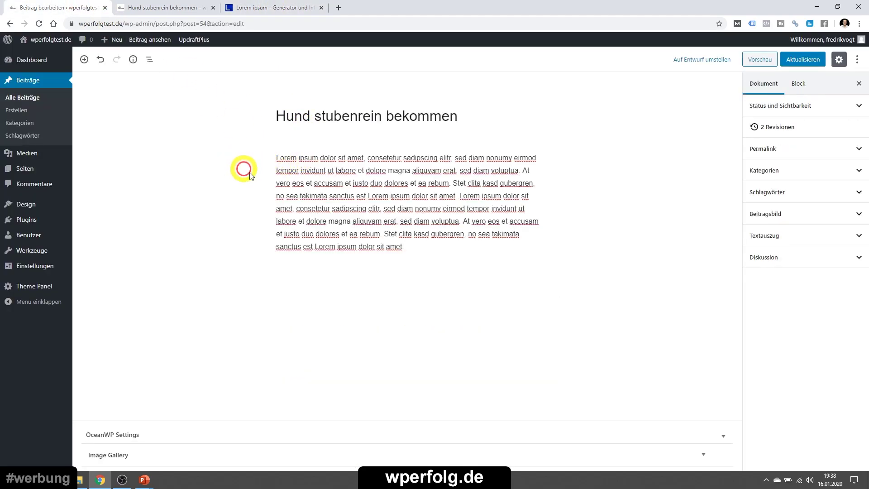
Split the Lorem ipsum text into two paragraph blocks before the second sentence beginning "Lorem ipsum dolor sit amet"
left_click(461, 196)
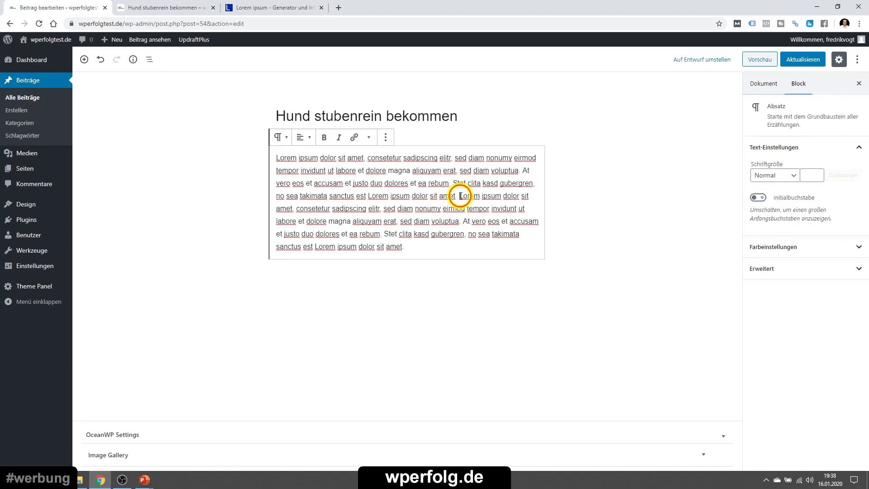
key("Return")
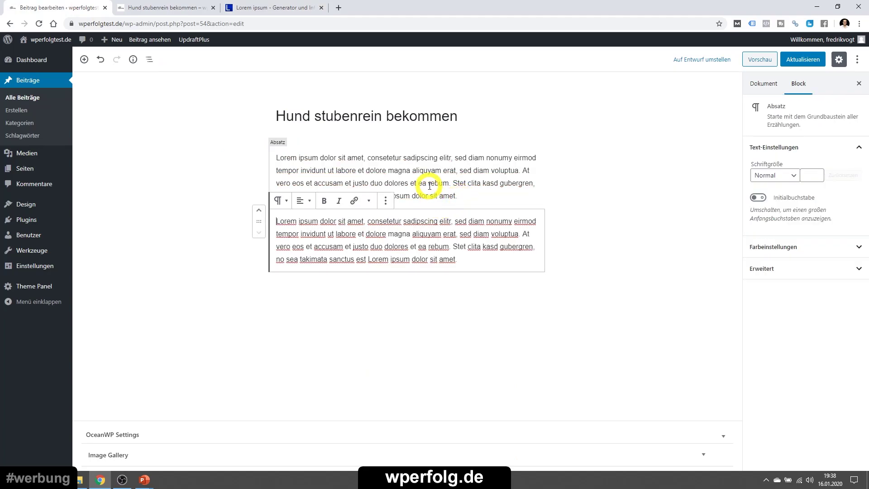
left_click(201, 217)
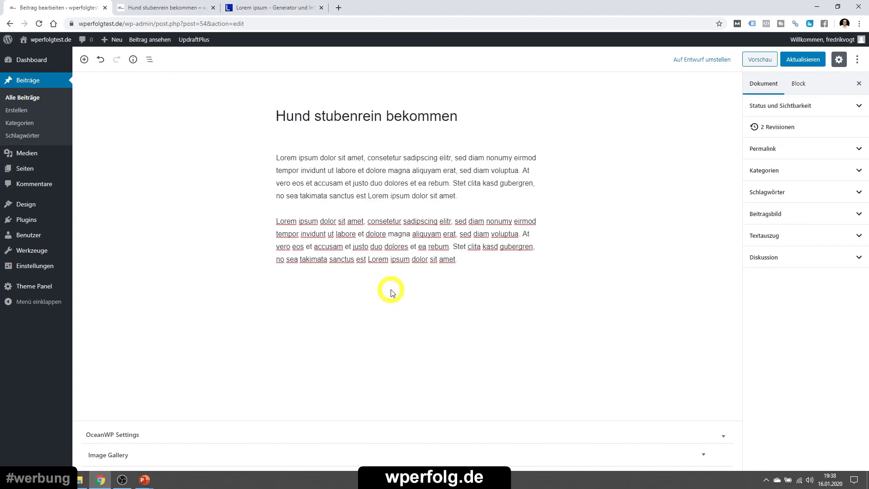
Examine the two paragraph blocks and the bold and italic formatting options for single words in the first paragraph
left_click(393, 250)
left_click(363, 315)
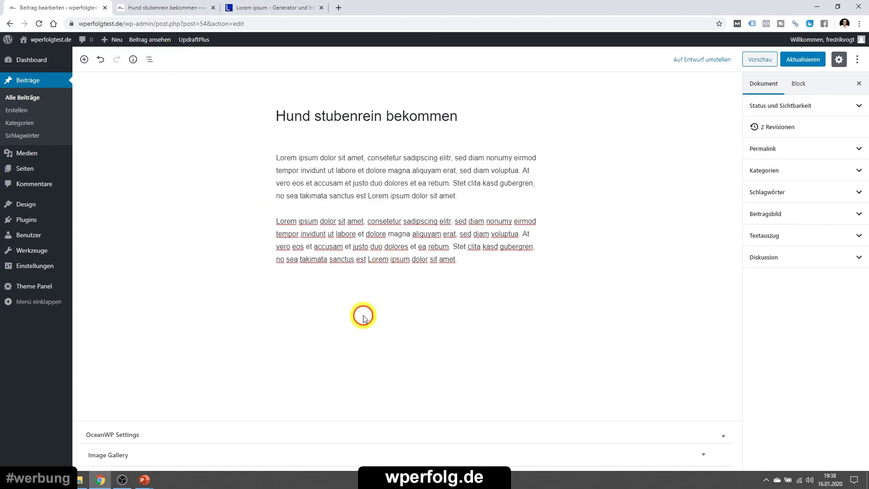
left_click(393, 261)
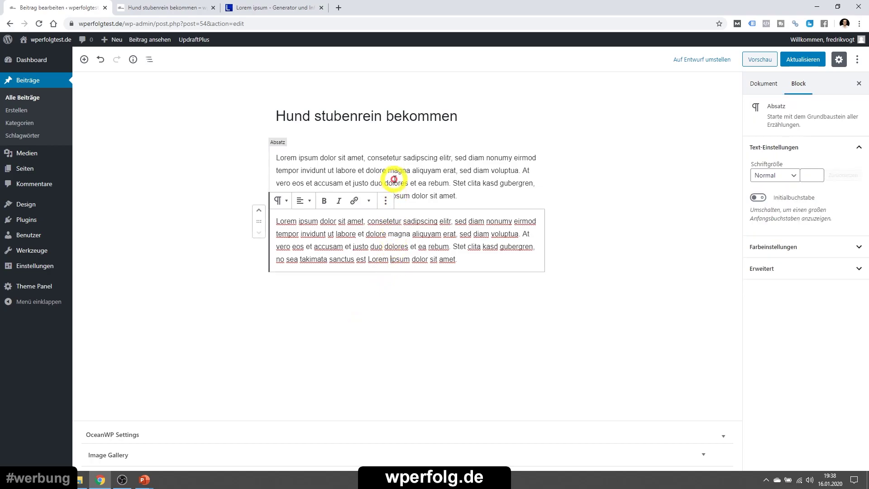
left_click(392, 180)
left_click_drag(296, 157, 278, 159)
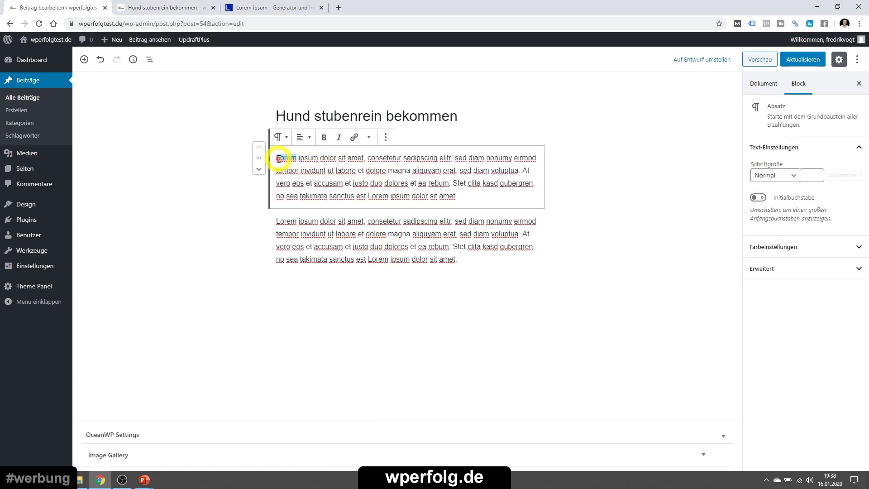
left_click(324, 137)
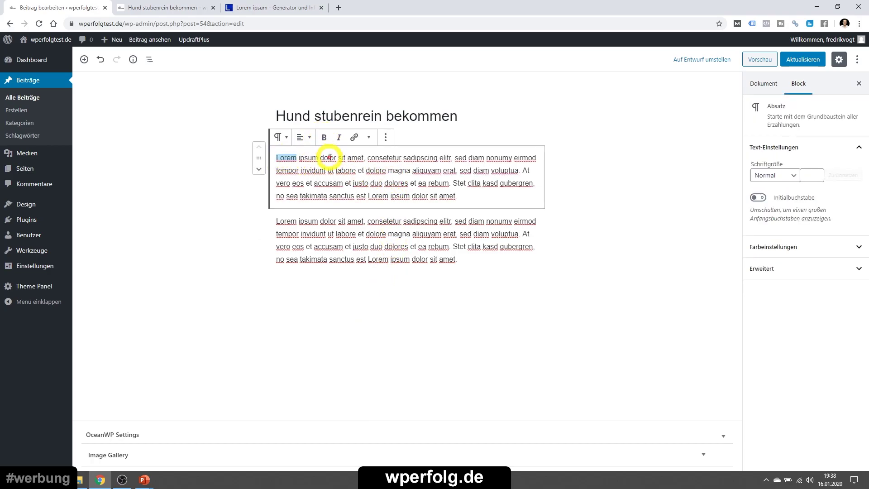
left_click(339, 137)
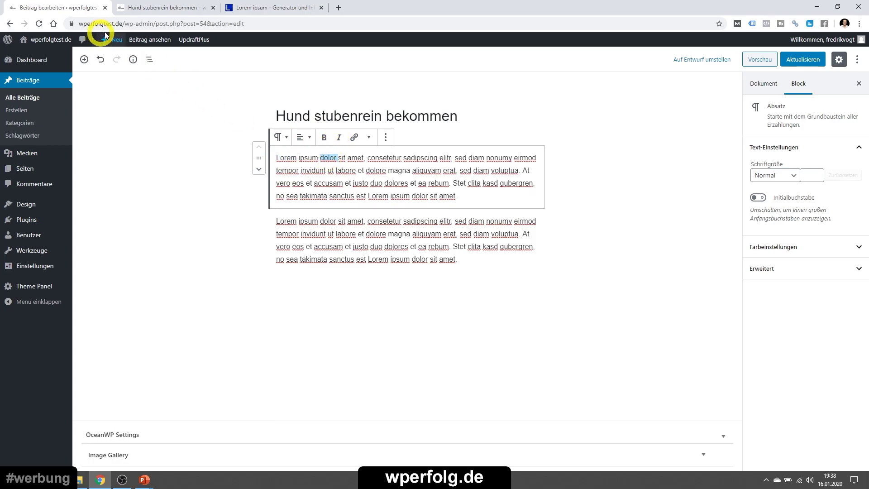
left_click_drag(135, 23, 77, 24)
left_click(310, 160)
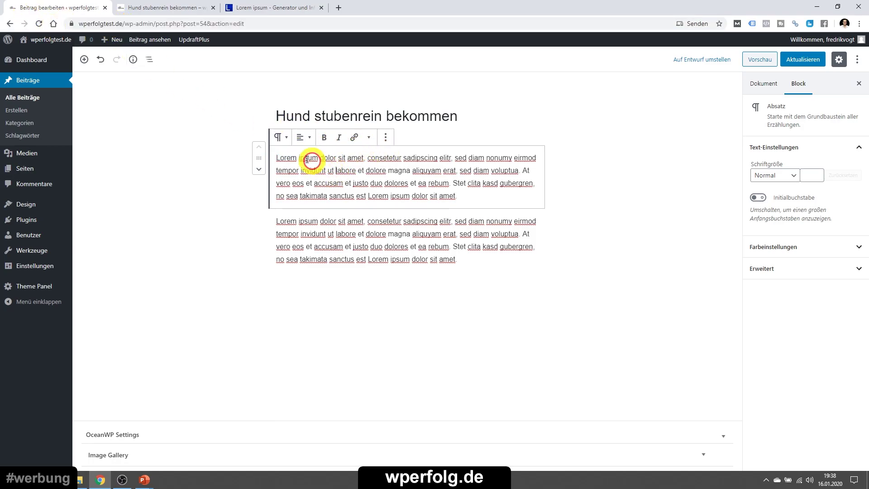